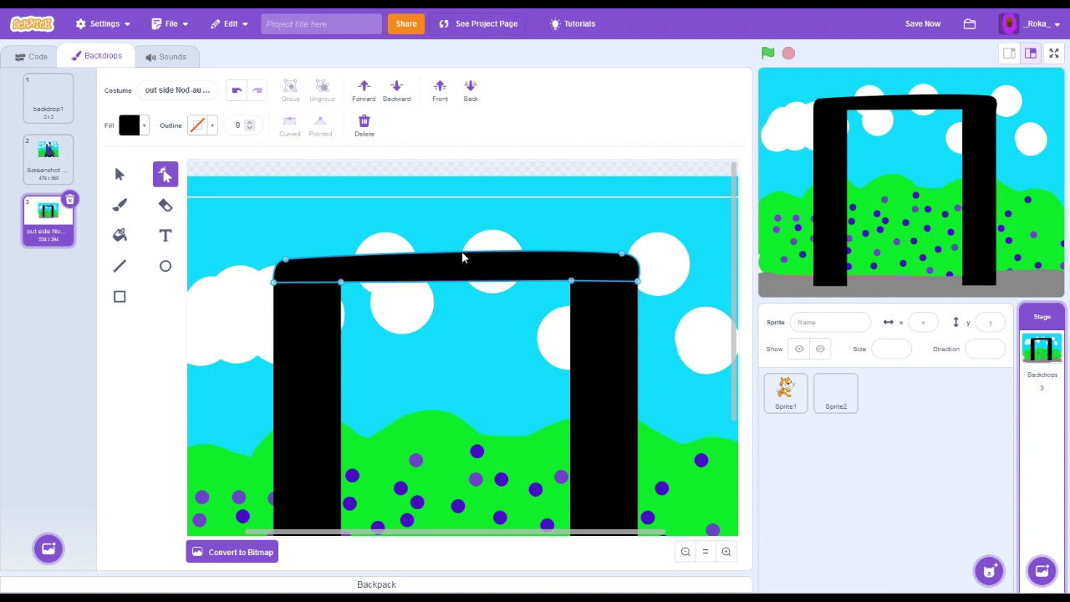
Bend the top edge of the black gate's crossbar upward into an arch and lengthen the right pillar slightly downward.
{"action": "left_click_drag", "start_coordinate": [462, 258], "coordinate": [460, 187]}
{"action": "left_click", "coordinate": [490, 172]}
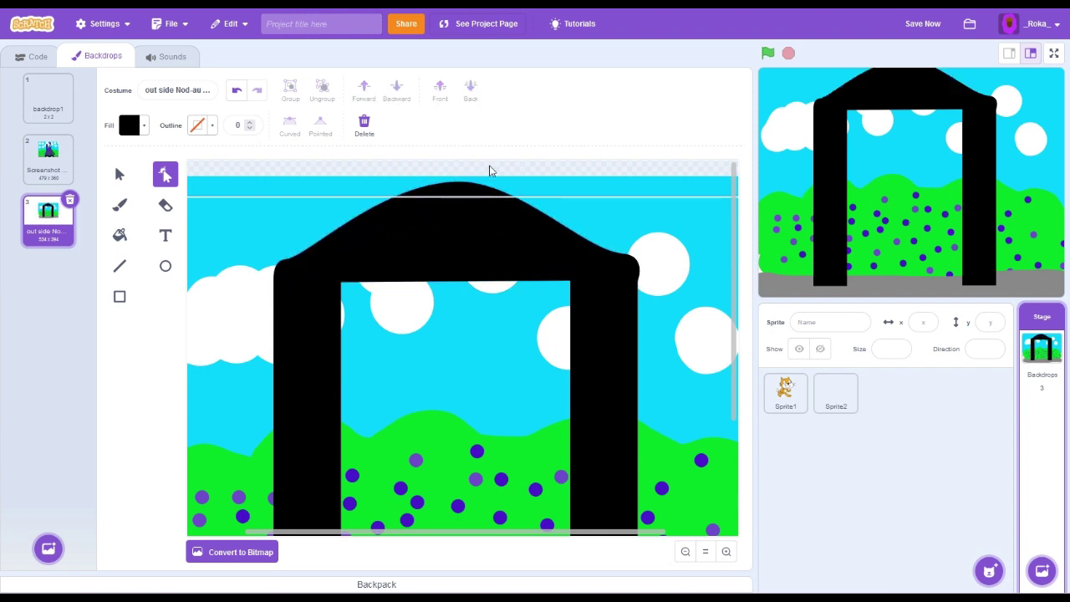
{"action": "left_click", "coordinate": [705, 552]}
{"action": "key", "text": "s"}
{"action": "key", "text": "ctrl+z"}
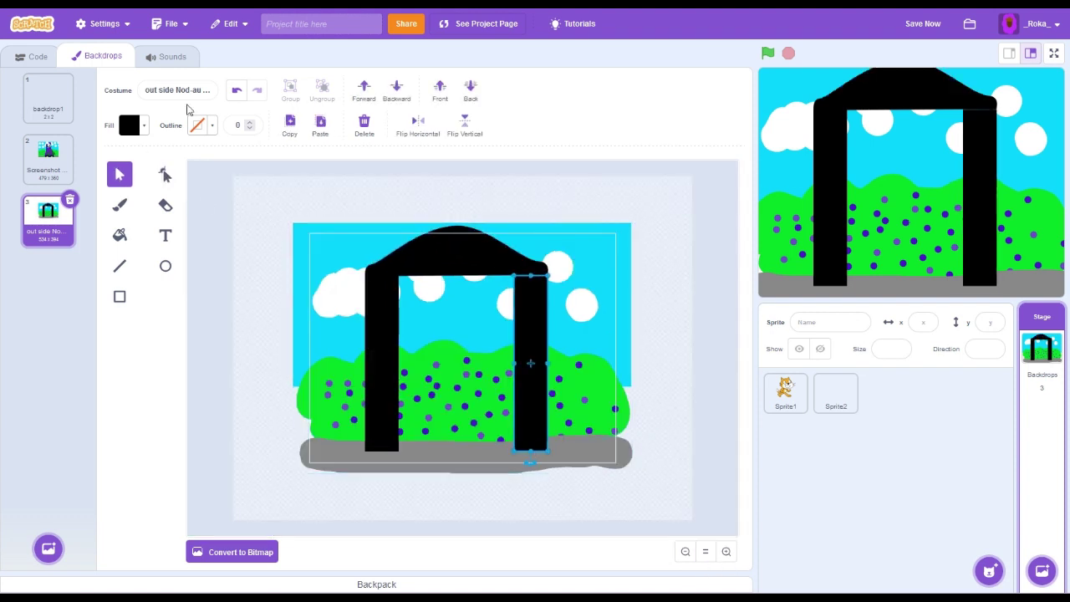
{"action": "left_click", "coordinate": [538, 346]}
{"action": "left_click_drag", "start_coordinate": [534, 454], "coordinate": [535, 460]}
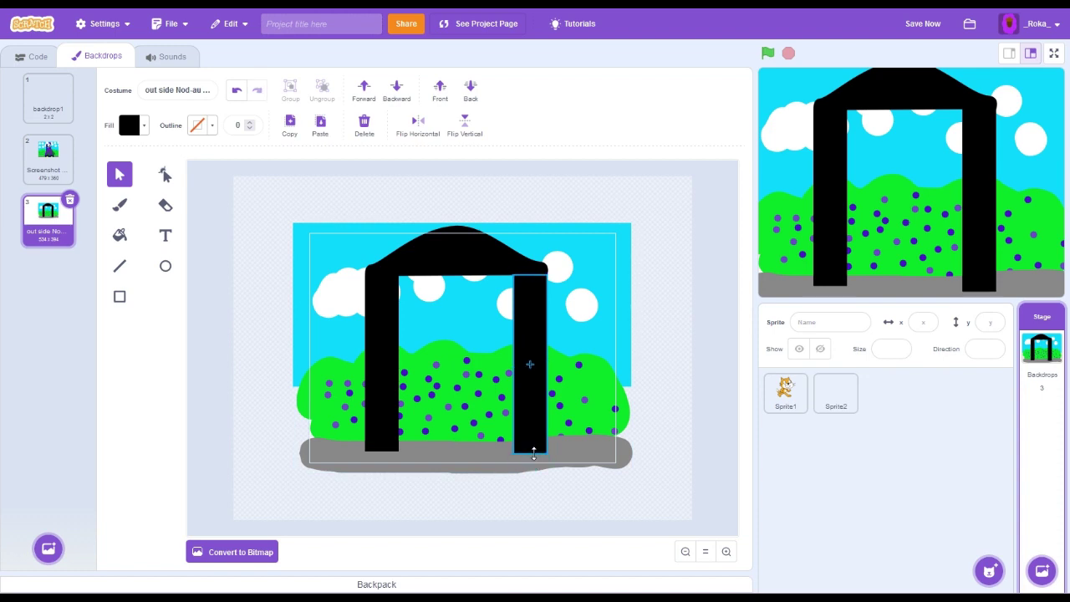
{"action": "left_click", "coordinate": [692, 309]}
Paint a wavy yellow line ornament on the right half of the gate's arch using a size 10 brush.
{"action": "left_click", "coordinate": [726, 552]}
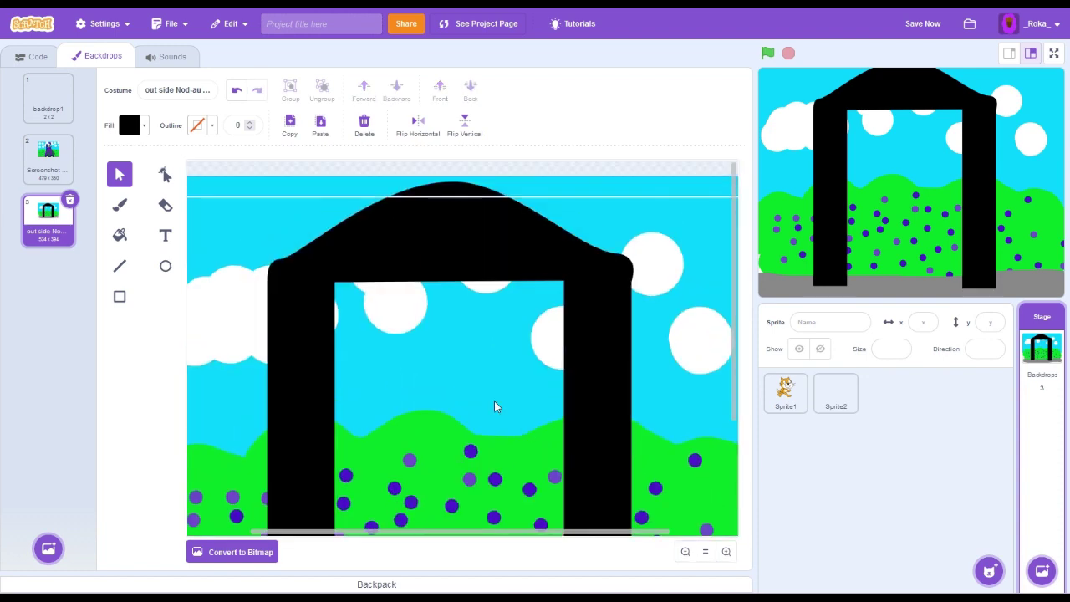
{"action": "left_click", "coordinate": [119, 266]}
{"action": "left_click", "coordinate": [130, 124]}
{"action": "left_click_drag", "start_coordinate": [139, 246], "coordinate": [170, 249]}
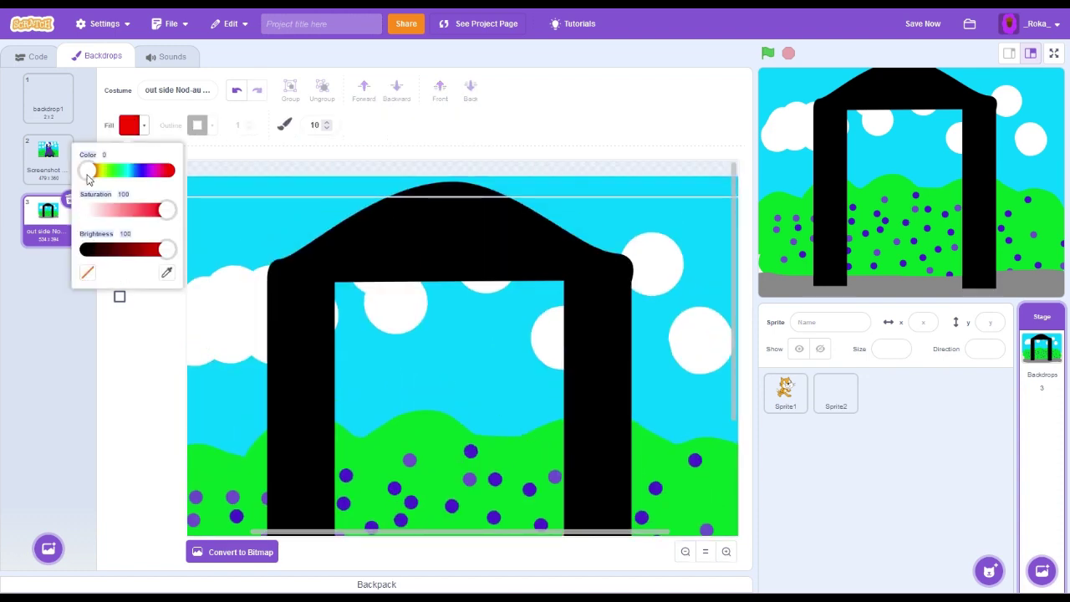
{"action": "left_click_drag", "start_coordinate": [88, 172], "coordinate": [99, 173]}
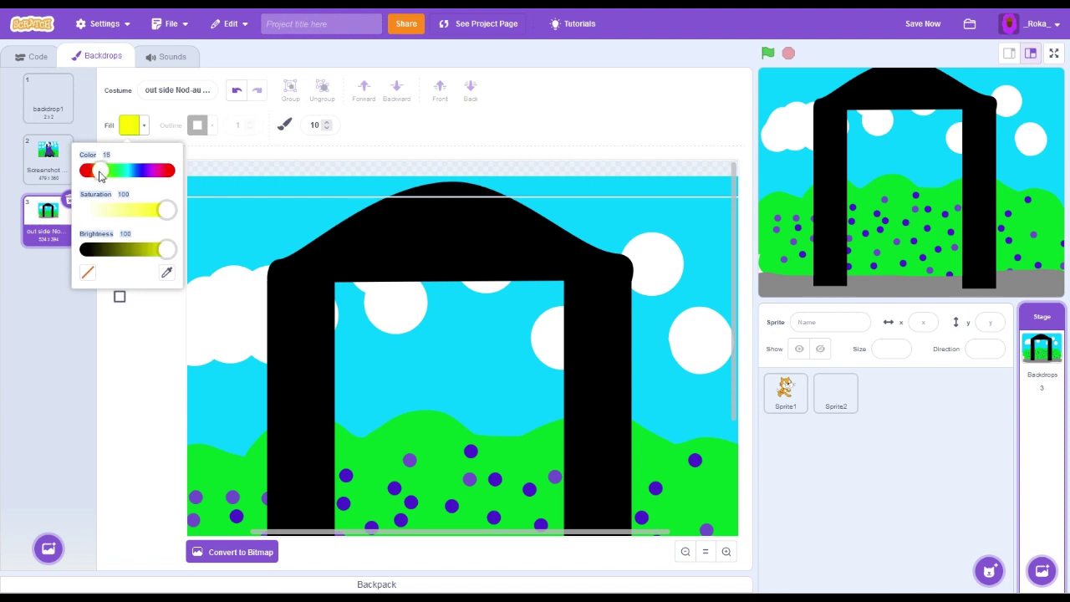
{"action": "left_click", "coordinate": [185, 213]}
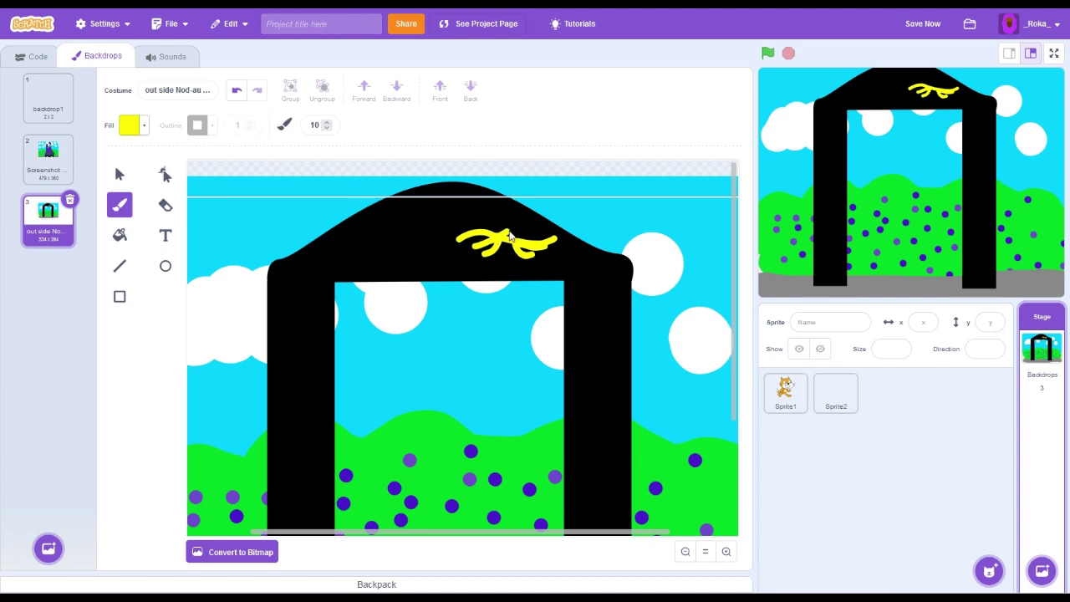
Place a mirrored copy of the yellow ornament on the arch's left half and recolour it blue.
{"action": "left_click", "coordinate": [119, 174]}
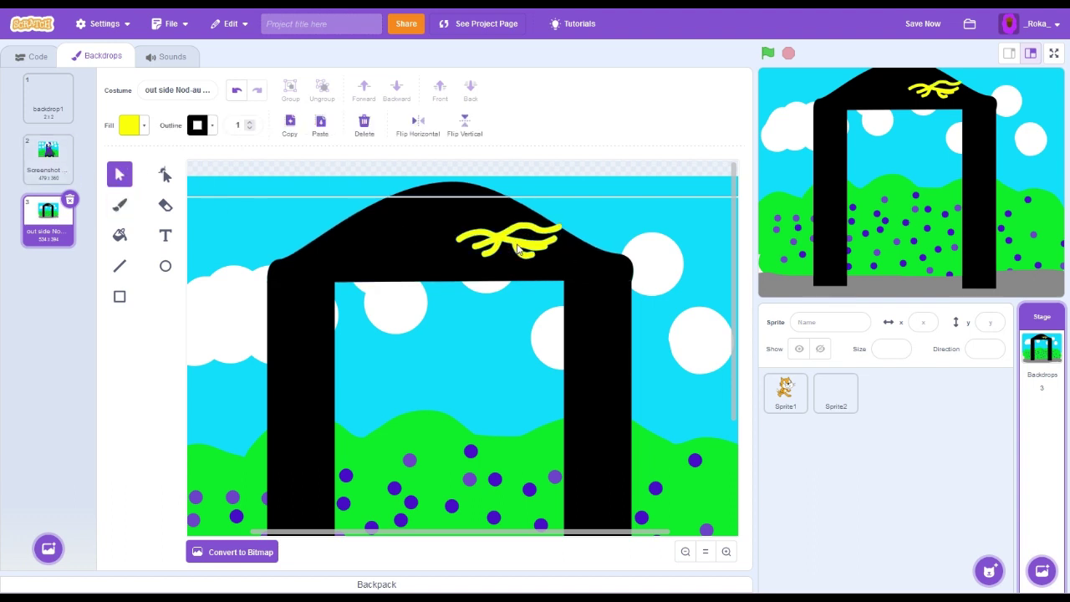
{"action": "left_click", "coordinate": [321, 126]}
{"action": "left_click_drag", "start_coordinate": [508, 240], "coordinate": [391, 240]}
{"action": "left_click", "coordinate": [134, 125]}
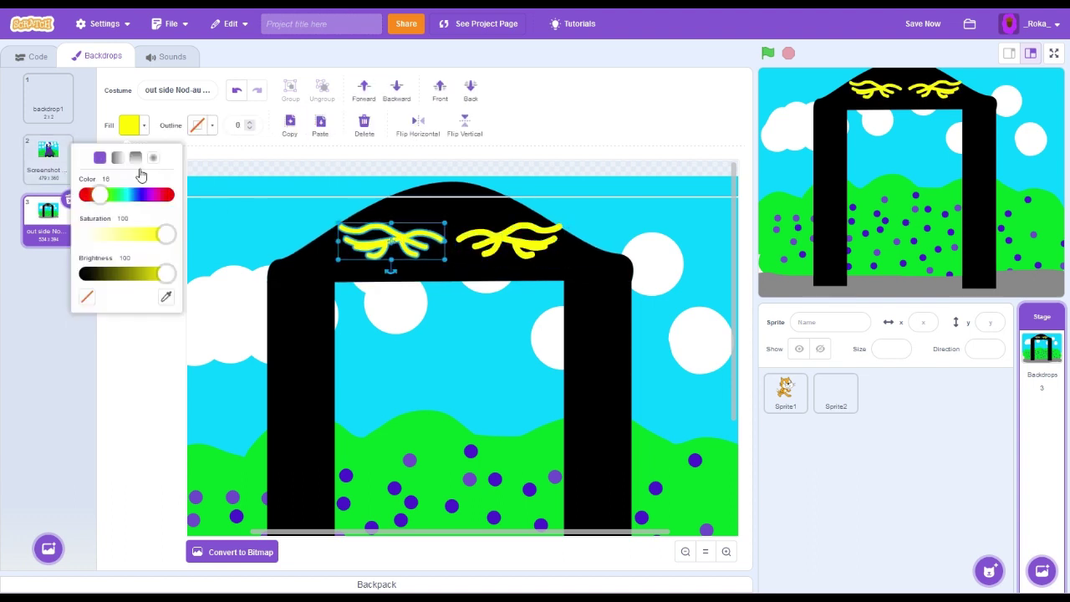
{"action": "left_click", "coordinate": [147, 195]}
{"action": "left_click_drag", "start_coordinate": [148, 204], "coordinate": [139, 197]}
{"action": "left_click", "coordinate": [373, 346]}
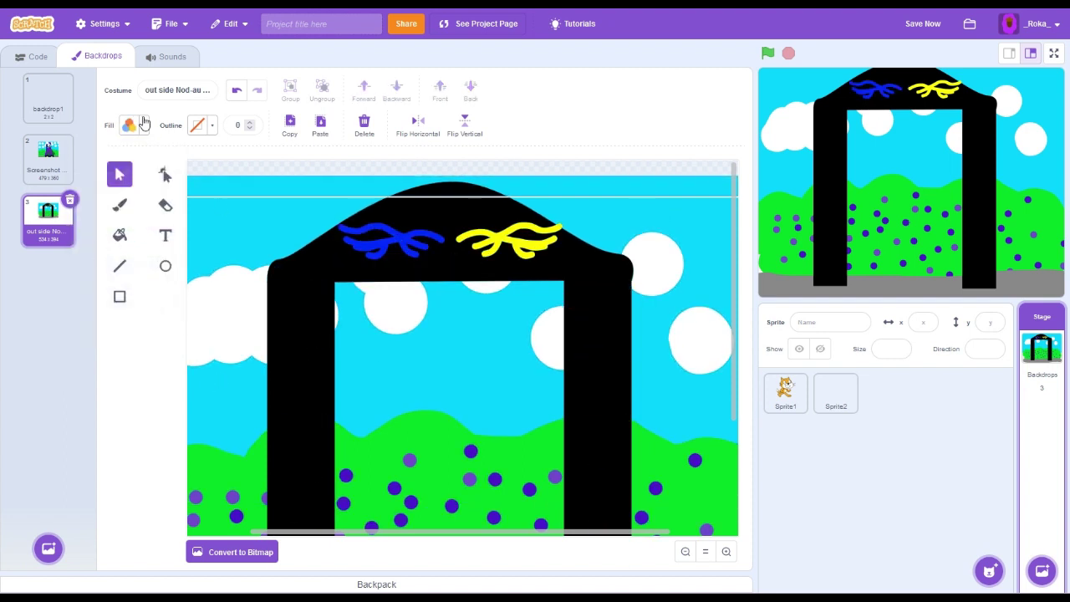
Paint a solid dark purple wedge pointing down from the arch's peak, between the two ornaments.
{"action": "left_click", "coordinate": [119, 209]}
{"action": "left_click", "coordinate": [129, 125]}
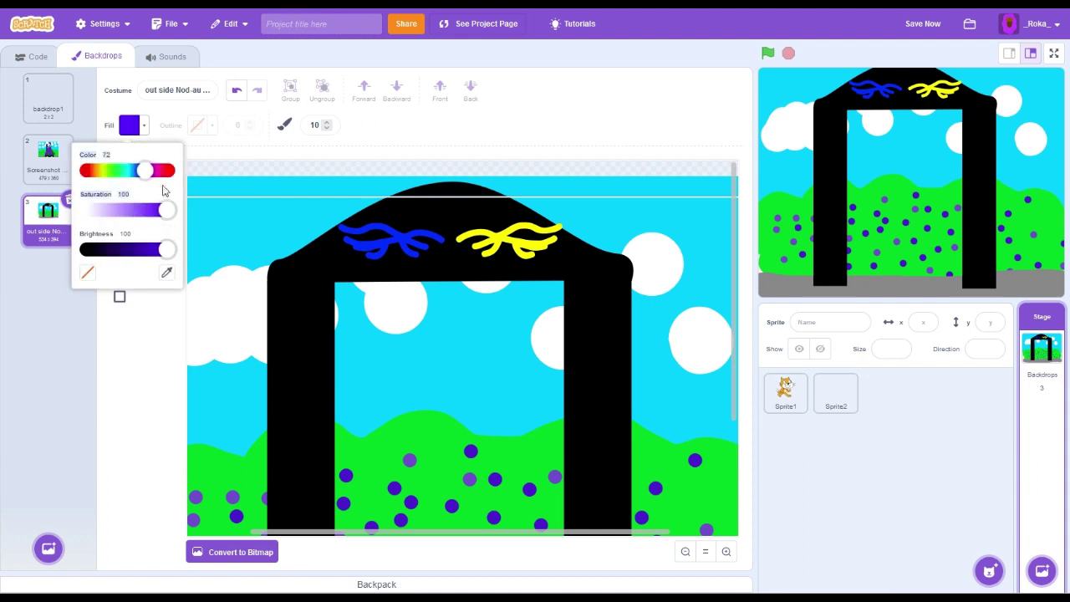
{"action": "left_click_drag", "start_coordinate": [167, 249], "coordinate": [143, 250]}
{"action": "left_click", "coordinate": [153, 291]}
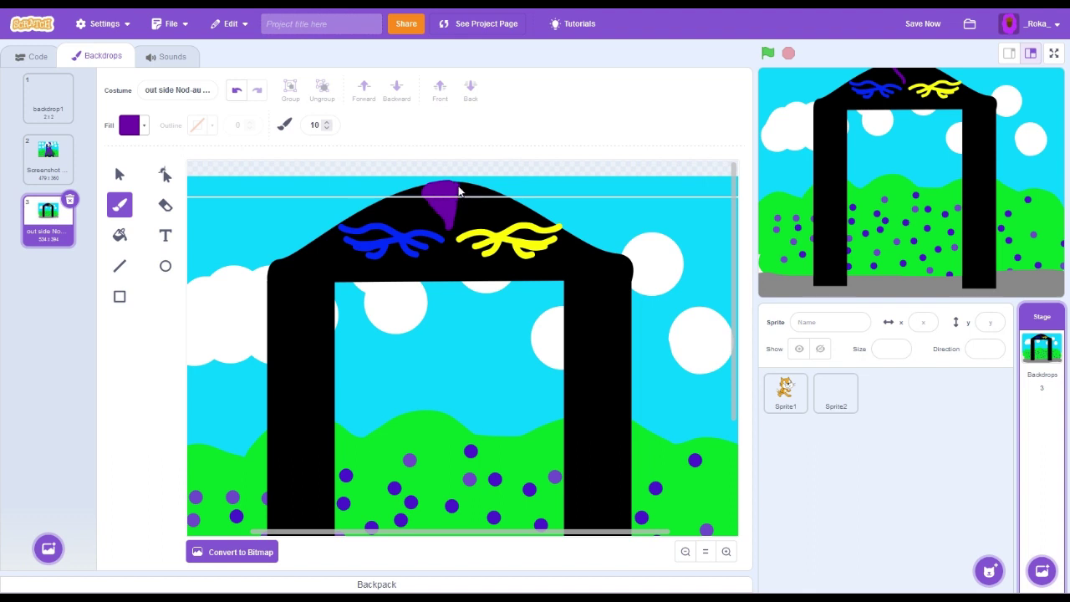
Paint a curled dark green line along the arch's lower edge, beneath the blue and yellow ornaments.
{"action": "left_click", "coordinate": [144, 126]}
{"action": "left_click_drag", "start_coordinate": [156, 169], "coordinate": [112, 169]}
{"action": "left_click", "coordinate": [154, 374]}
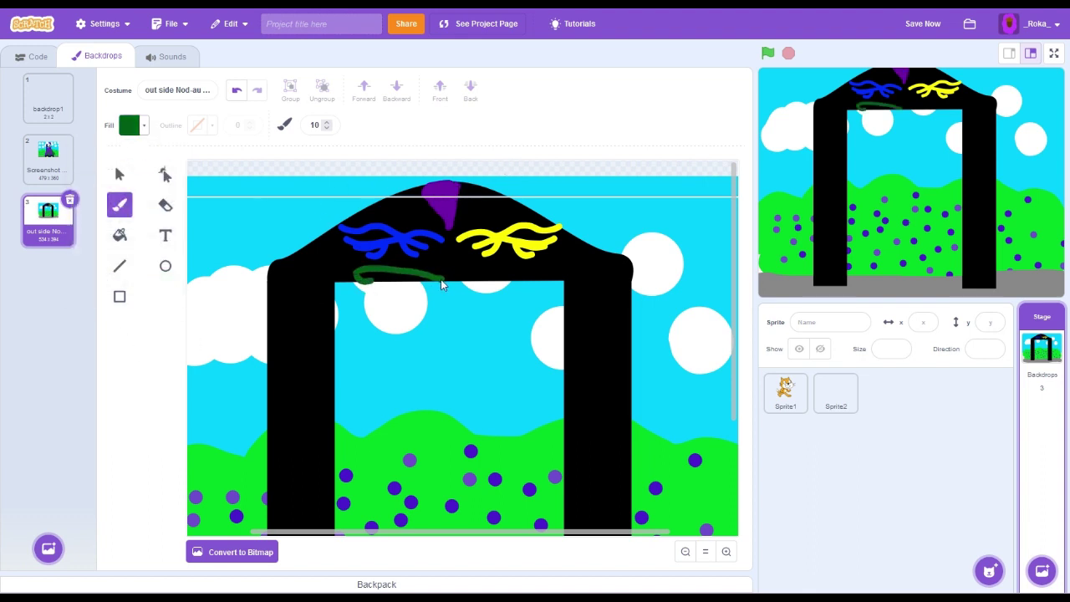
Scale the whole backdrop drawing down slightly and place it over the stage frame.
{"action": "left_click", "coordinate": [690, 556]}
{"action": "left_click", "coordinate": [119, 174]}
{"action": "left_click_drag", "start_coordinate": [259, 225], "coordinate": [635, 485]}
{"action": "left_click_drag", "start_coordinate": [567, 310], "coordinate": [575, 304]}
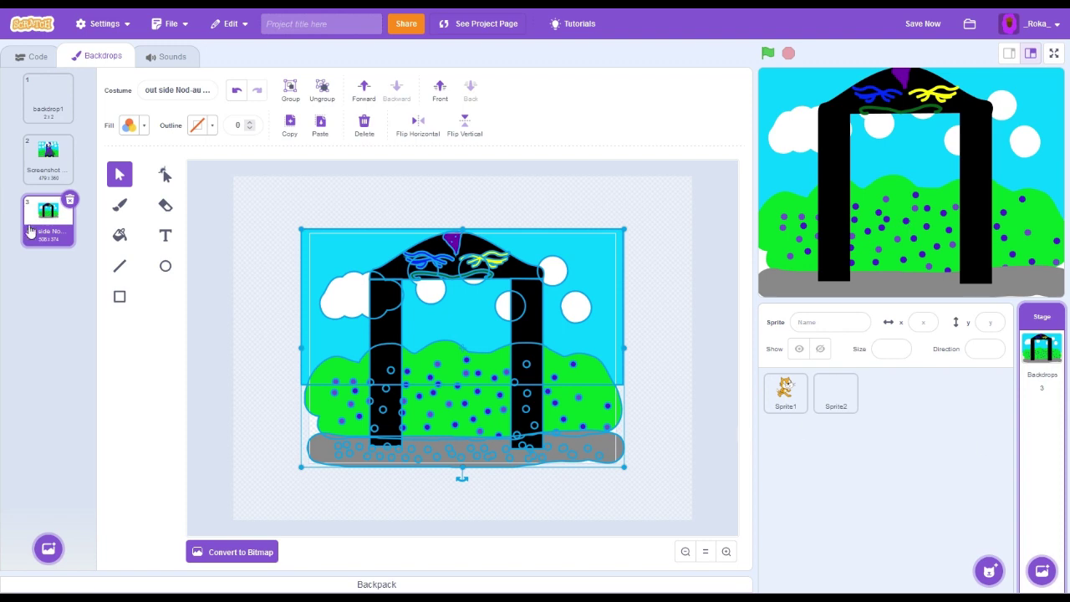
Copy the gate backdrop into Sprite2 as a costume and move the sprite to about x -6, y -6 on the stage.
{"action": "left_click_drag", "start_coordinate": [30, 230], "coordinate": [836, 392]}
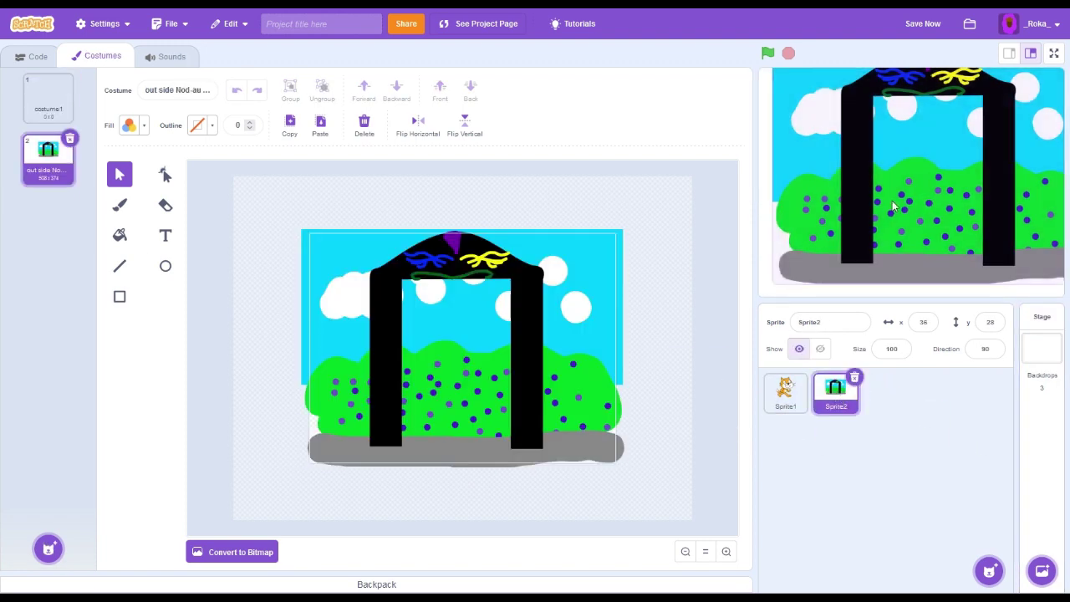
{"action": "left_click_drag", "start_coordinate": [893, 206], "coordinate": [868, 228]}
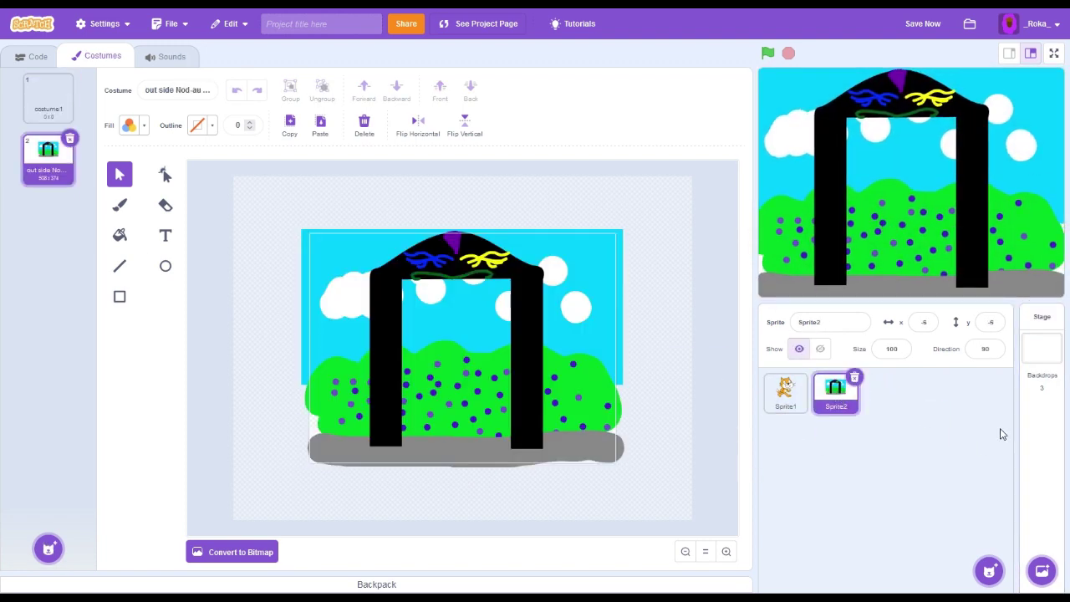
Paint four slanted yellow stripes down the gate's right pillar with the brush.
{"action": "scroll", "coordinate": [714, 388], "scroll_direction": "up", "scroll_amount": 3}
{"action": "left_click", "coordinate": [120, 204]}
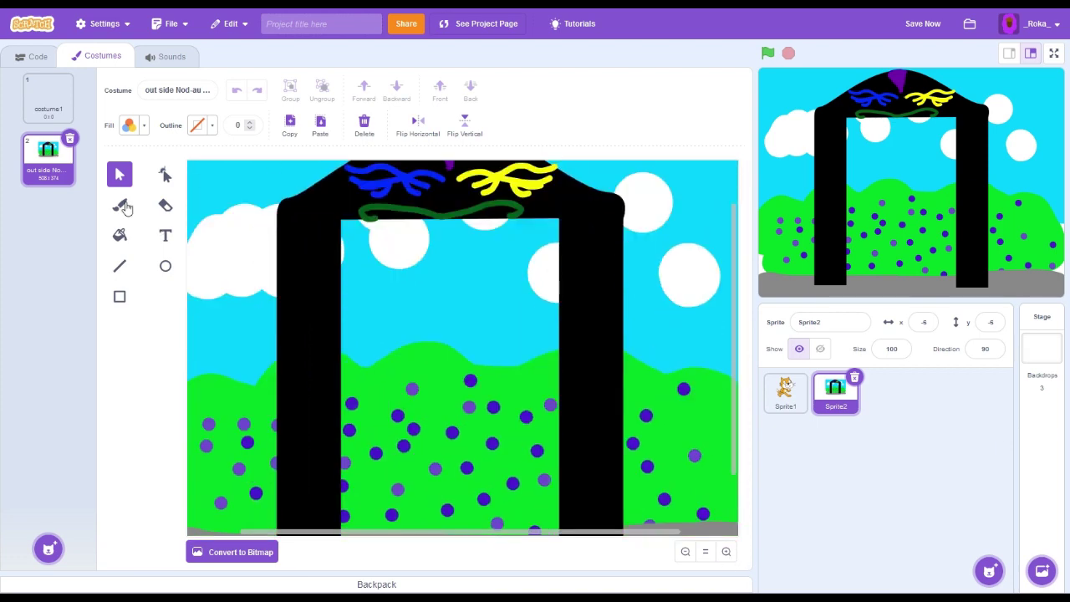
{"action": "left_click", "coordinate": [129, 125]}
{"action": "left_click", "coordinate": [214, 320]}
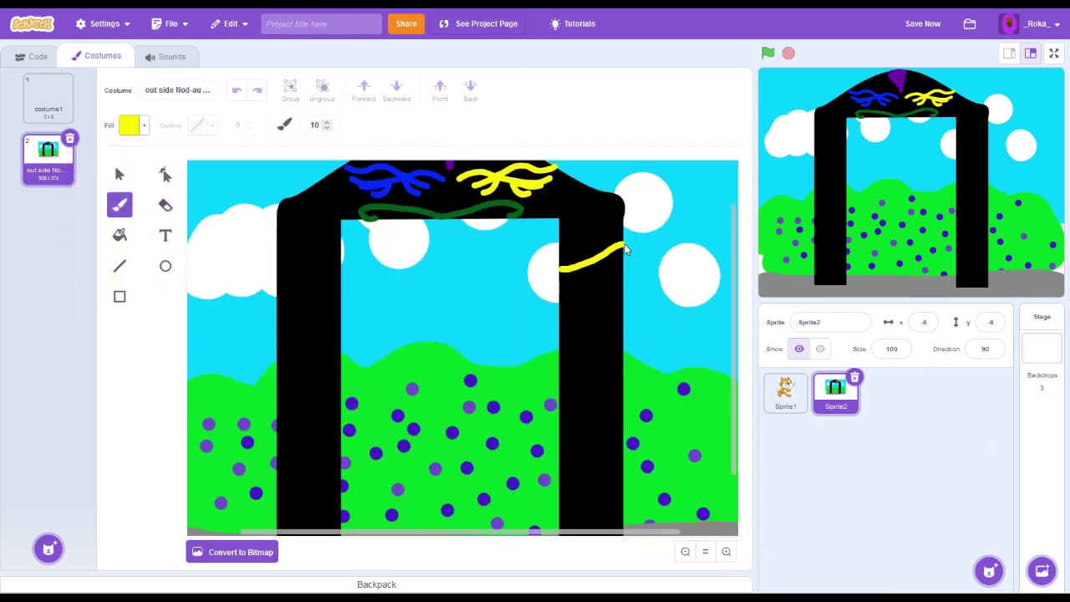
{"action": "scroll", "coordinate": [626, 322], "scroll_direction": "down", "scroll_amount": 2}
{"action": "left_click_drag", "start_coordinate": [559, 336], "coordinate": [628, 315]}
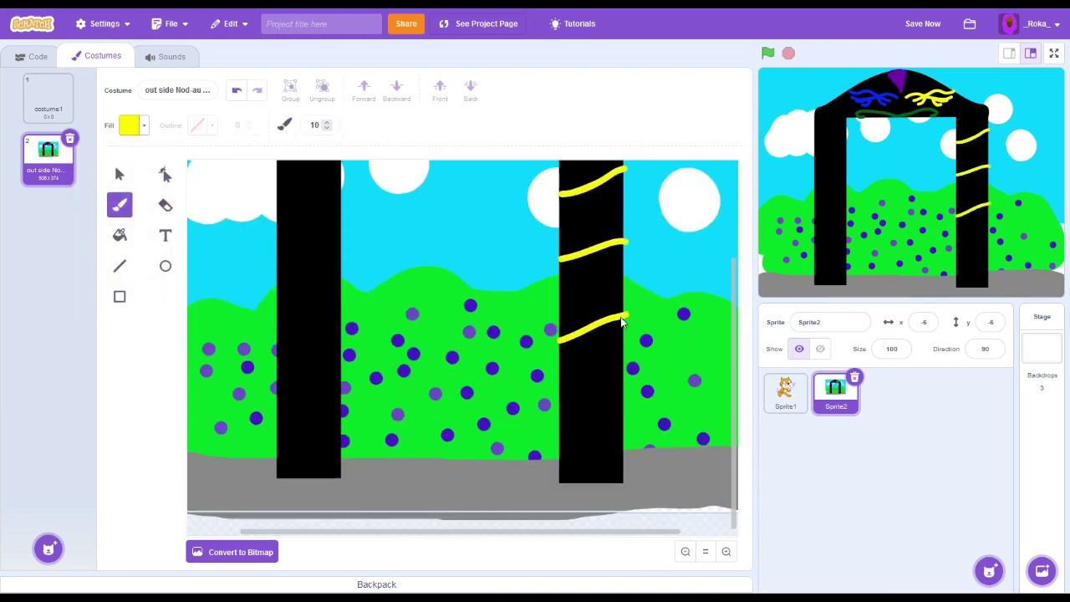
{"action": "left_click_drag", "start_coordinate": [558, 424], "coordinate": [627, 389]}
Sample the purple of the arch's wedge and paint slanted purple stripes between the yellow ones on the right pillar.
{"action": "scroll", "coordinate": [492, 404], "scroll_direction": "up", "scroll_amount": 2}
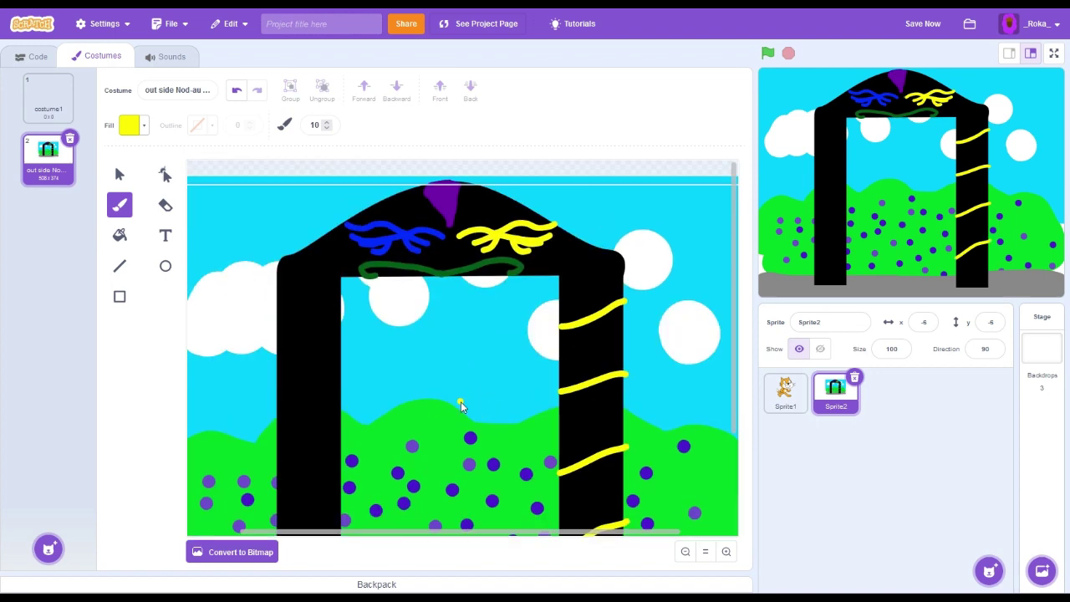
{"action": "left_click", "coordinate": [129, 124]}
{"action": "left_click", "coordinate": [167, 273]}
{"action": "left_click", "coordinate": [433, 197]}
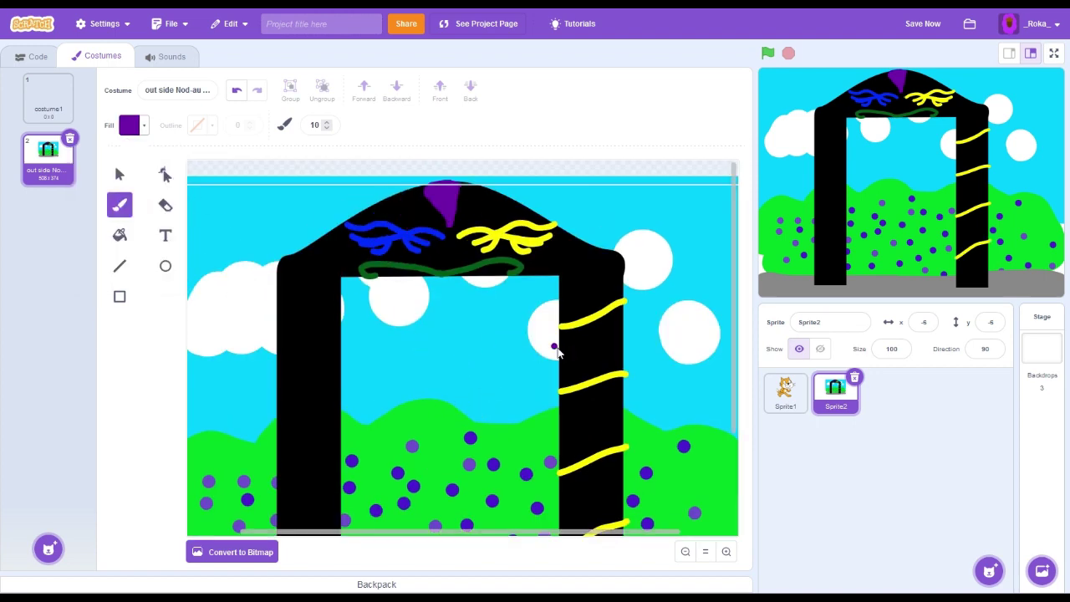
{"action": "left_click_drag", "start_coordinate": [584, 354], "coordinate": [625, 335]}
{"action": "scroll", "coordinate": [623, 339], "scroll_direction": "down", "scroll_amount": 1}
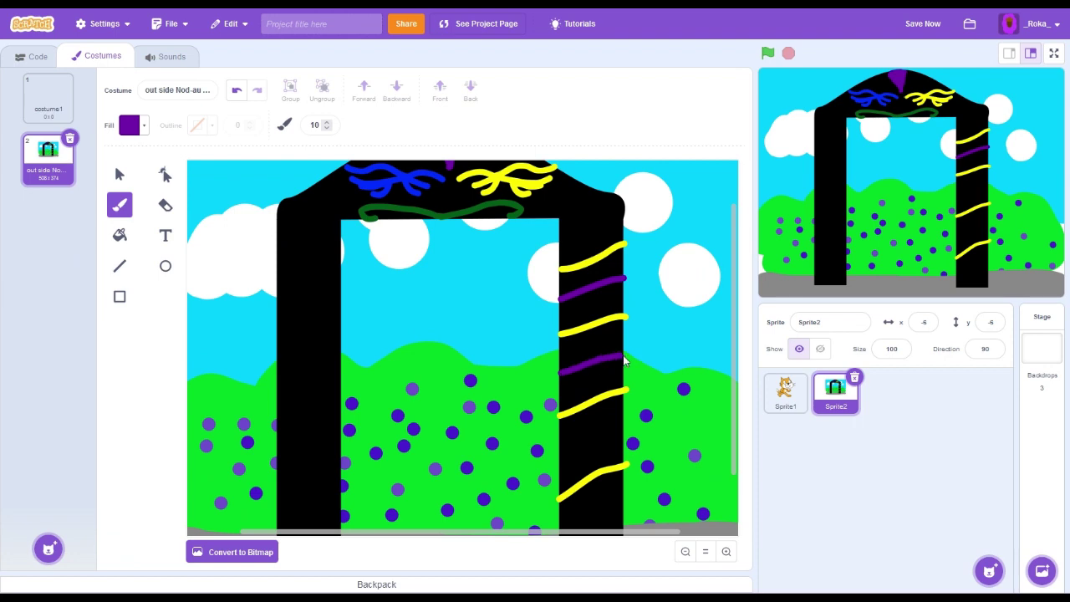
{"action": "scroll", "coordinate": [624, 360], "scroll_direction": "down", "scroll_amount": 2}
Sample the blue of the left ornament and paint four slanted blue stripes down the gate's left pillar.
{"action": "scroll", "coordinate": [644, 310], "scroll_direction": "up", "scroll_amount": 3}
{"action": "left_click", "coordinate": [129, 125]}
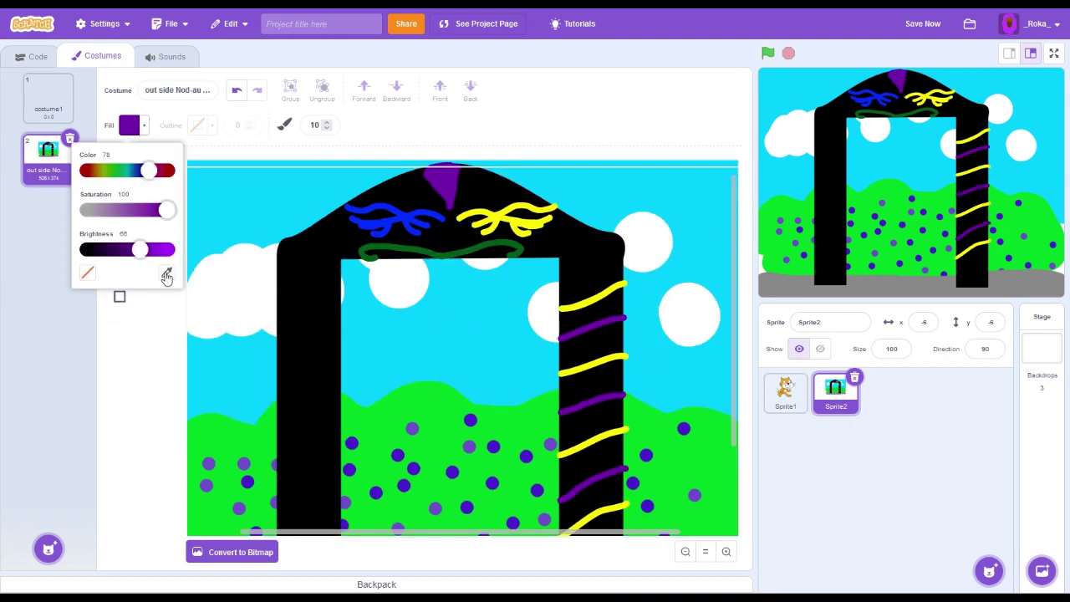
{"action": "left_click", "coordinate": [167, 272]}
{"action": "left_click", "coordinate": [397, 214]}
{"action": "left_click", "coordinate": [338, 318]}
{"action": "left_click_drag", "start_coordinate": [286, 310], "coordinate": [276, 306]}
{"action": "scroll", "coordinate": [334, 318], "scroll_direction": "down", "scroll_amount": 1}
{"action": "left_click", "coordinate": [334, 317]}
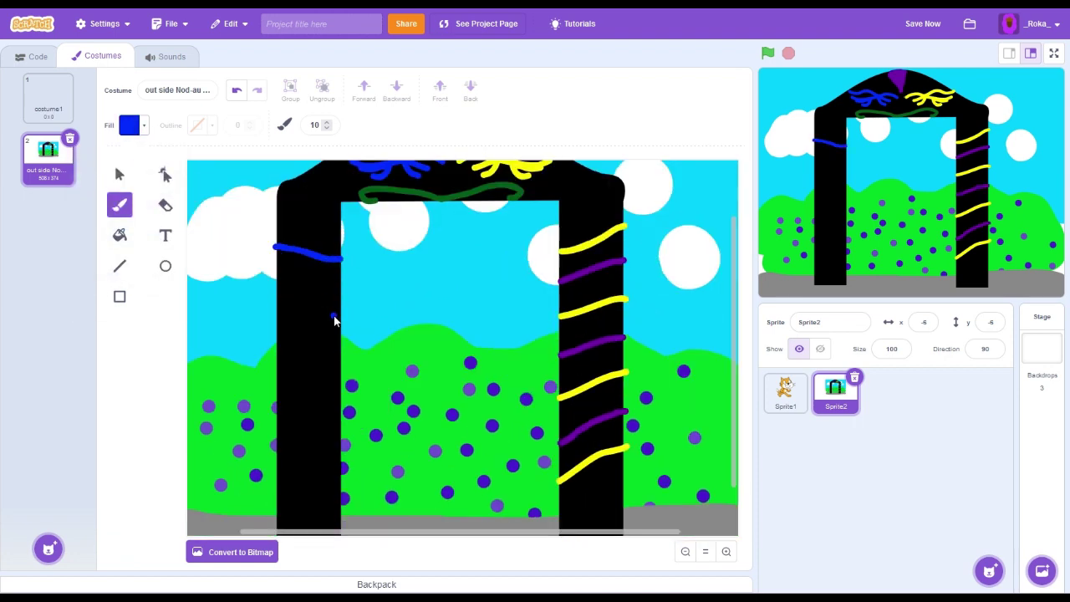
{"action": "scroll", "coordinate": [283, 334], "scroll_direction": "down", "scroll_amount": 1}
{"action": "left_click", "coordinate": [340, 369]}
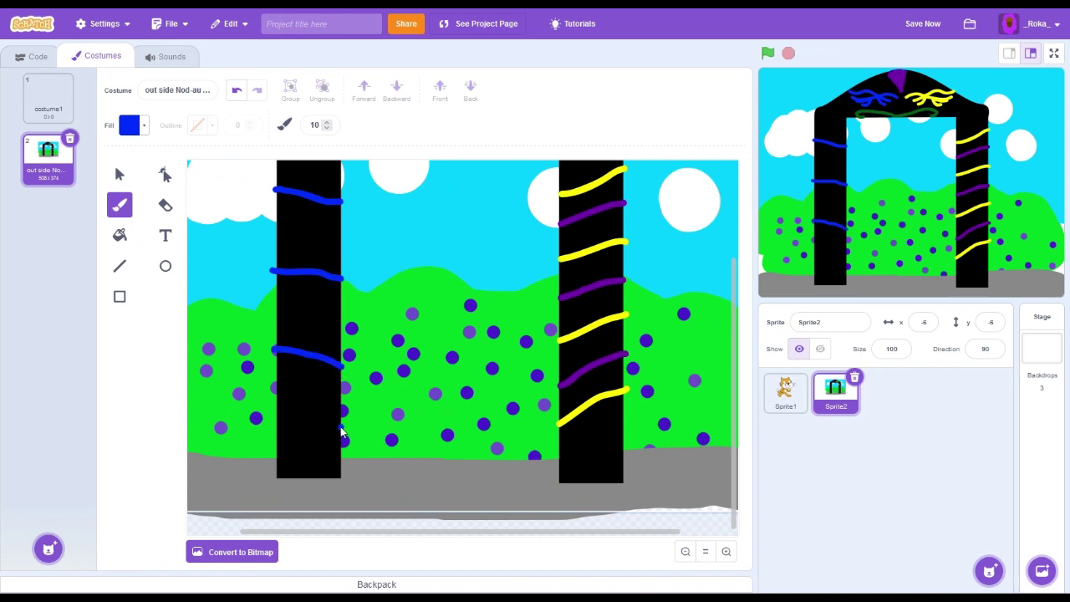
Sample the dark green of the arch's line and paint slanted green stripes between the blue ones on the left pillar.
{"action": "left_click", "coordinate": [119, 173]}
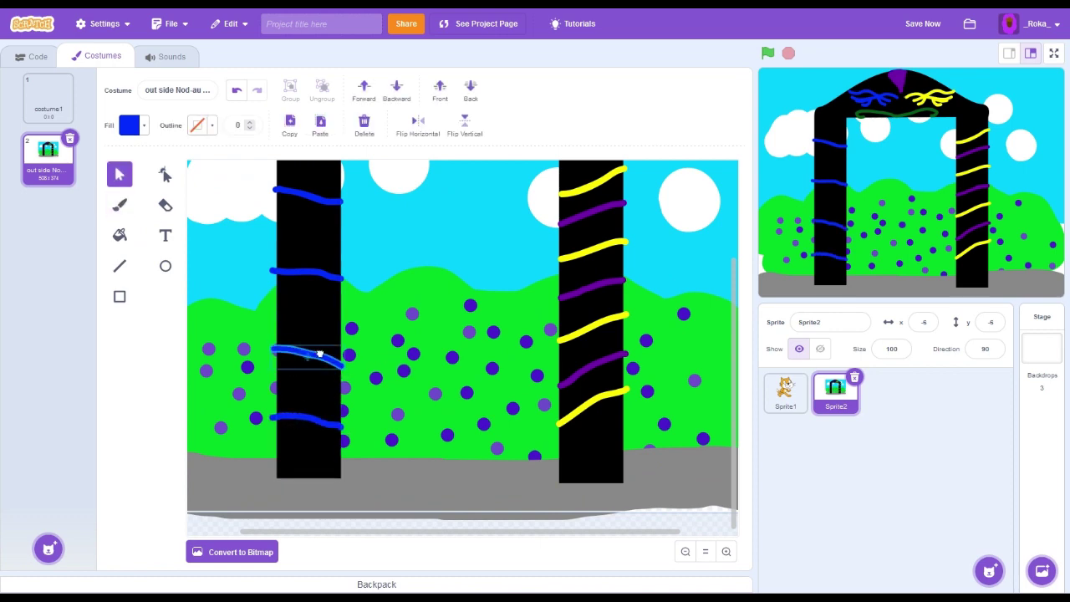
{"action": "left_click", "coordinate": [551, 528]}
{"action": "left_click", "coordinate": [144, 126]}
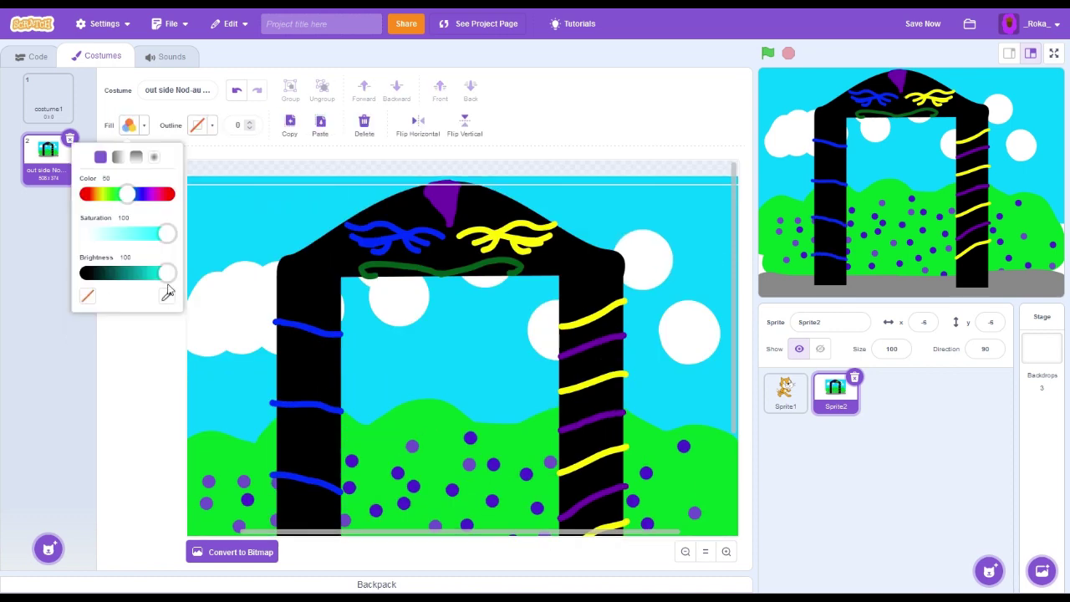
{"action": "left_click", "coordinate": [167, 289]}
{"action": "left_click", "coordinate": [438, 270]}
{"action": "key", "text": "b"}
{"action": "left_click_drag", "start_coordinate": [321, 375], "coordinate": [277, 355]}
{"action": "scroll", "coordinate": [359, 346], "scroll_direction": "down", "scroll_amount": 2}
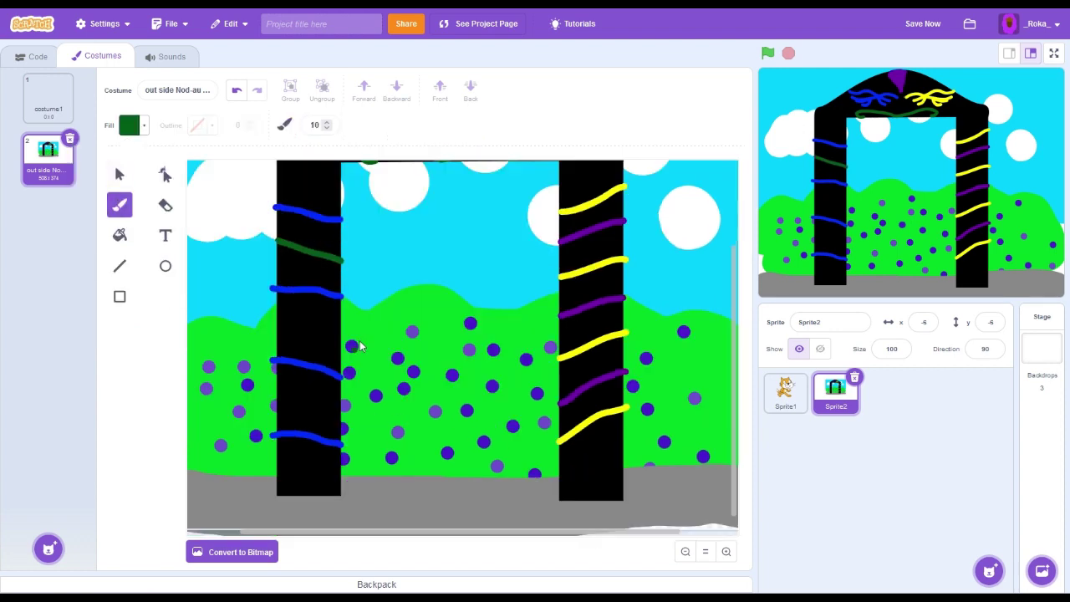
{"action": "scroll", "coordinate": [282, 332], "scroll_direction": "down", "scroll_amount": 1}
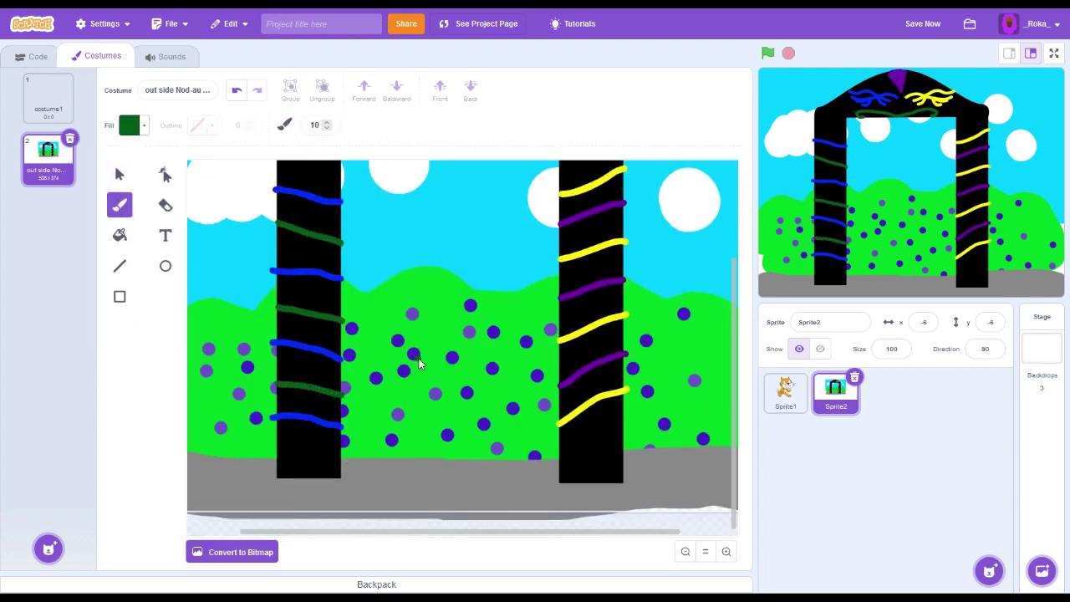
{"action": "scroll", "coordinate": [418, 363], "scroll_direction": "up", "scroll_amount": 3}
{"action": "left_click", "coordinate": [705, 551]}
{"action": "left_click", "coordinate": [727, 551]}
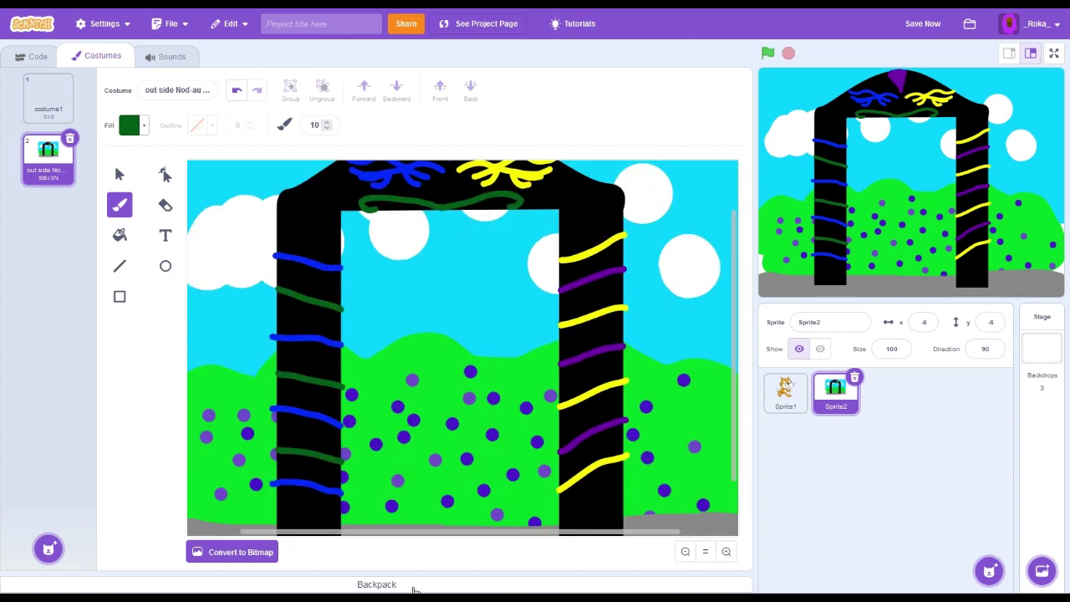
{"action": "left_click", "coordinate": [410, 585]}
{"action": "scroll", "coordinate": [712, 571], "scroll_direction": "right", "scroll_amount": 5}
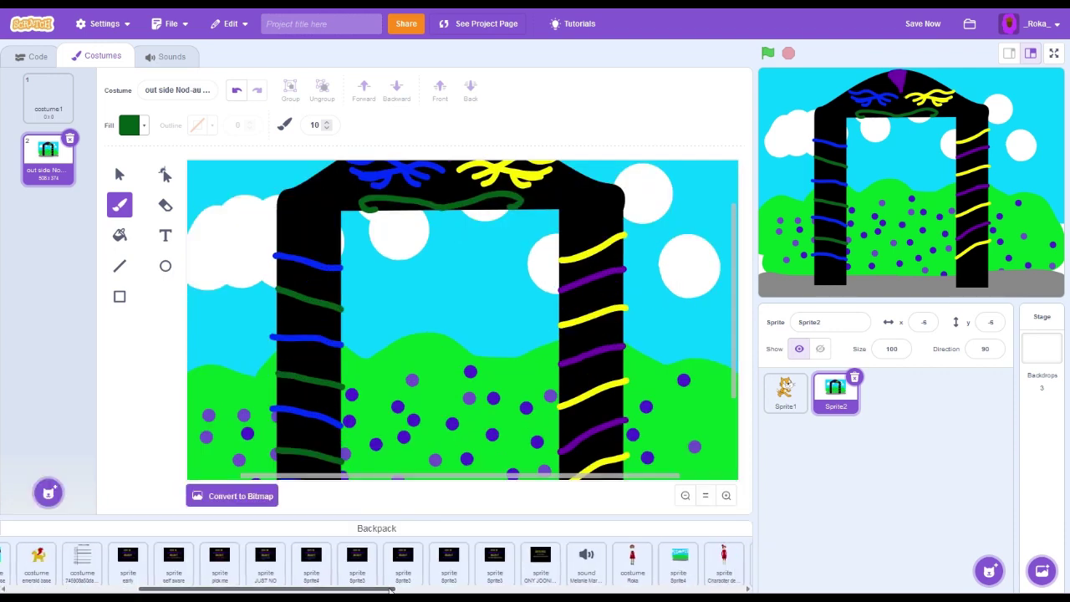
{"action": "left_click", "coordinate": [389, 528]}
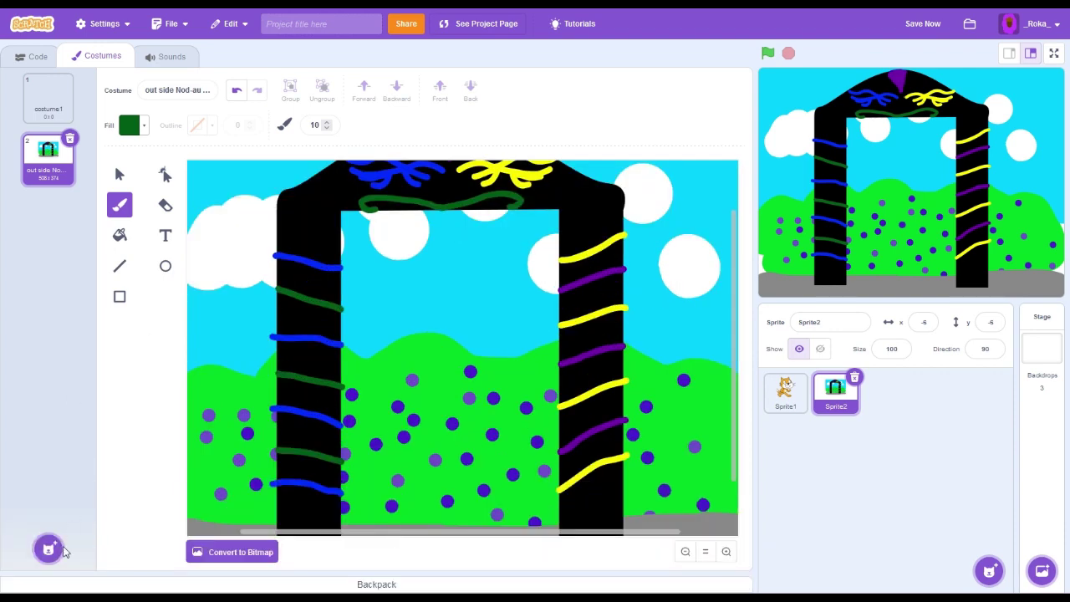
Add a blank costume to Sprite2 and draw a filled dark green circle about 64 by 62 in size.
{"action": "left_click", "coordinate": [50, 512]}
{"action": "left_click", "coordinate": [165, 266]}
{"action": "mouse_move", "coordinate": [324, 269]}
{"action": "left_mouse_down"}
{"action": "mouse_move", "coordinate": [401, 346]}
{"action": "mouse_move", "coordinate": [429, 344]}
{"action": "left_mouse_up"}
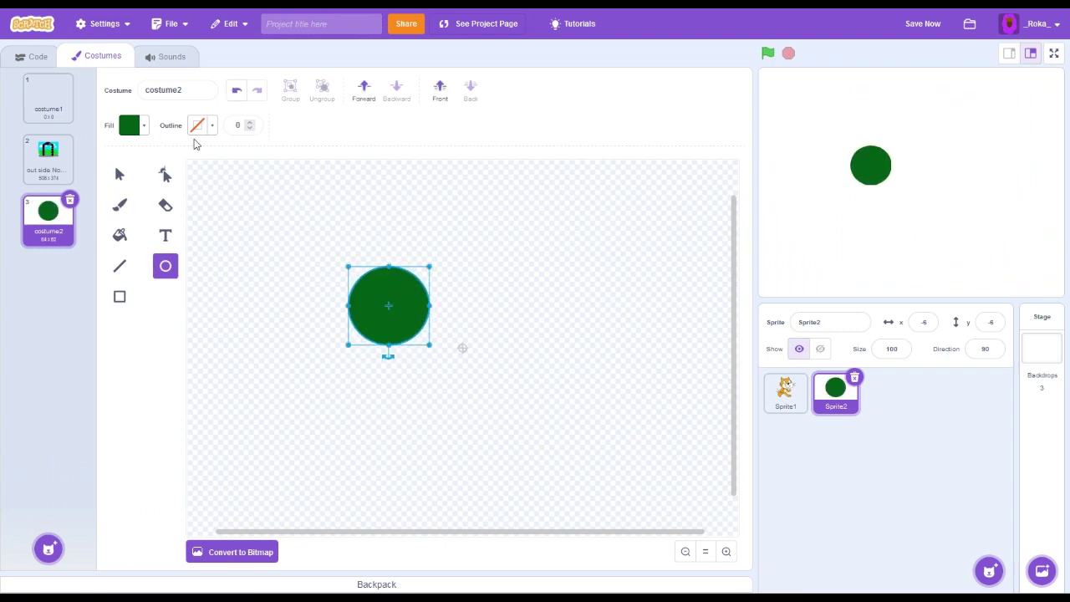
Make a slightly smaller copy of the green circle and centre both circles on each other at the canvas centre.
{"action": "key", "text": "ctrl+a"}
{"action": "left_click_drag", "start_coordinate": [410, 304], "coordinate": [346, 361]}
{"action": "left_click_drag", "start_coordinate": [397, 322], "coordinate": [471, 363]}
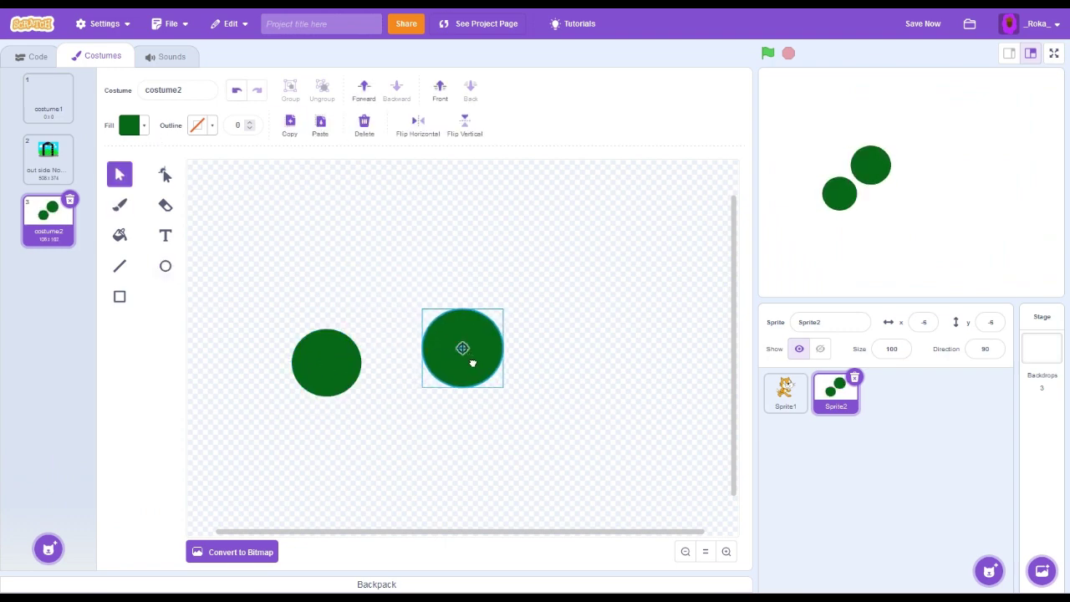
{"action": "left_click_drag", "start_coordinate": [347, 366], "coordinate": [490, 352]}
Fill the inner circle black and centre a smaller copy of it on the canvas.
{"action": "left_click", "coordinate": [129, 125]}
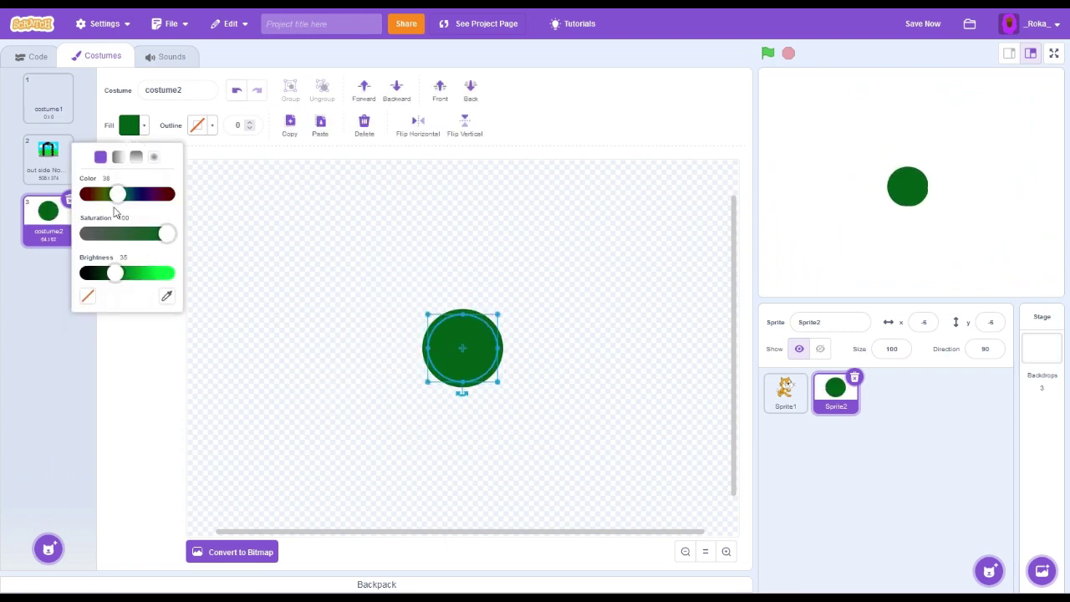
{"action": "left_click_drag", "start_coordinate": [114, 273], "coordinate": [84, 273]}
{"action": "left_click", "coordinate": [473, 346]}
{"action": "left_click_drag", "start_coordinate": [473, 346], "coordinate": [469, 374]}
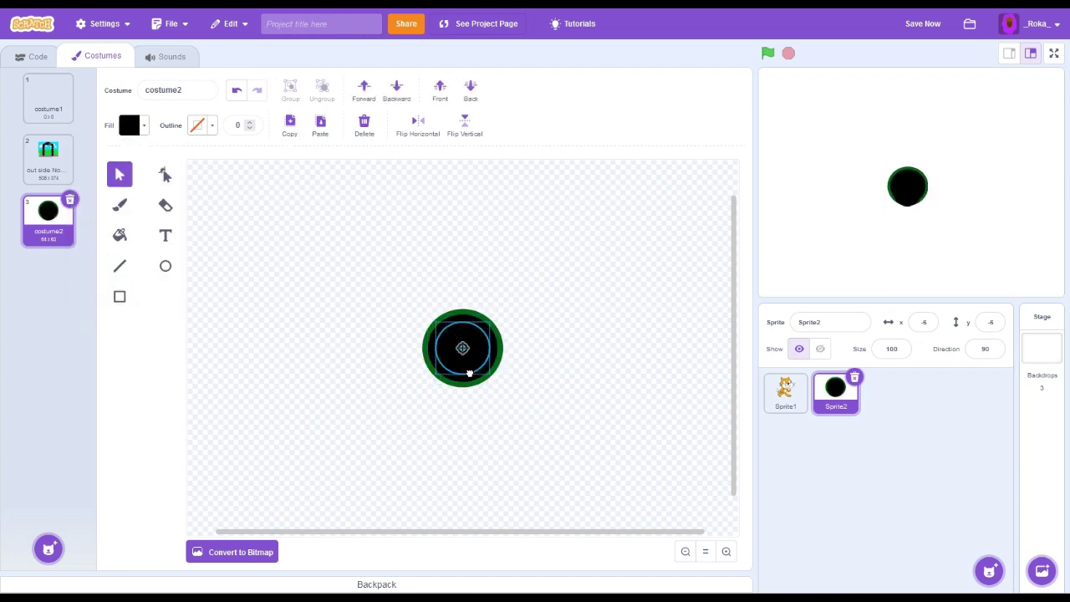
Fill the smallest circle inside the black ring with dark purple.
{"action": "left_click", "coordinate": [563, 329]}
{"action": "left_click", "coordinate": [462, 348]}
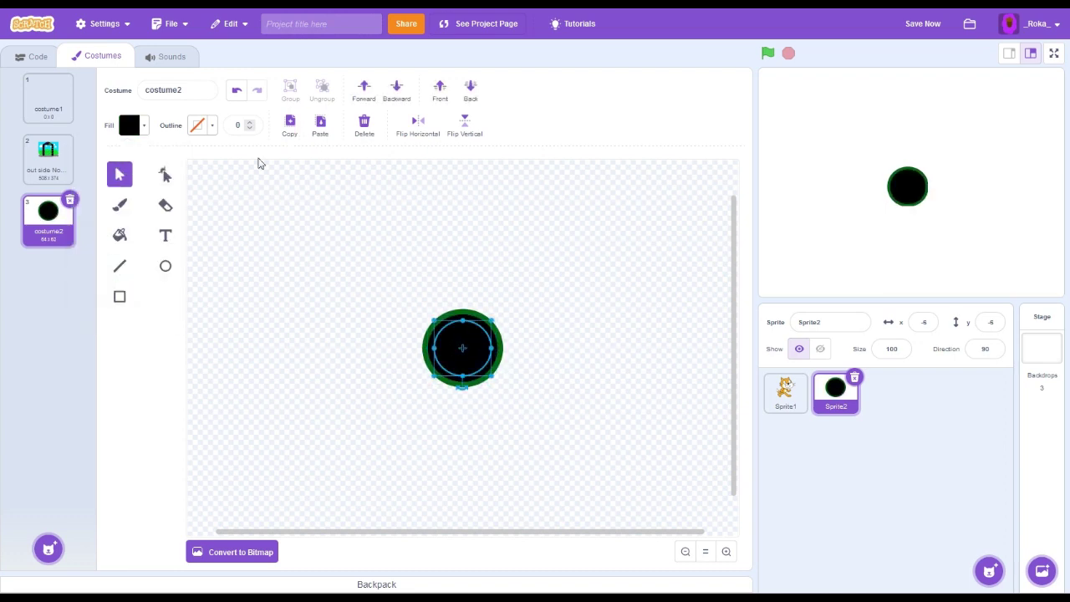
{"action": "left_click", "coordinate": [130, 124]}
{"action": "left_click_drag", "start_coordinate": [84, 273], "coordinate": [199, 260]}
{"action": "left_click_drag", "start_coordinate": [92, 195], "coordinate": [151, 196]}
{"action": "left_click_drag", "start_coordinate": [167, 274], "coordinate": [129, 273]}
{"action": "left_click", "coordinate": [262, 282]}
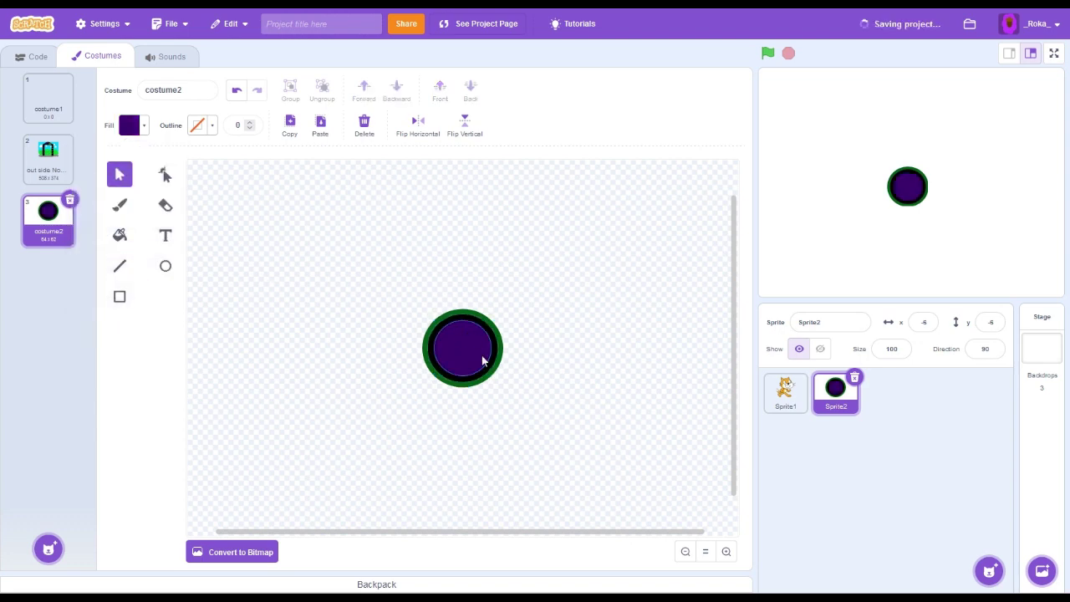
Add a slightly smaller copy of the purple circle at the centre and fill it dark blue.
{"action": "left_click", "coordinate": [316, 130]}
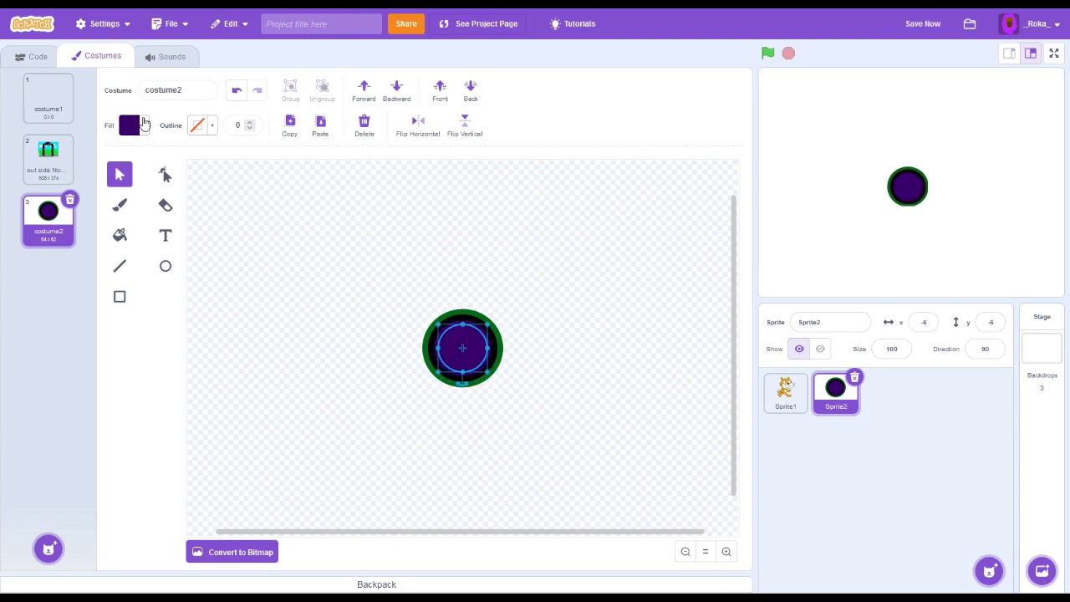
{"action": "left_click", "coordinate": [130, 125]}
{"action": "left_click_drag", "start_coordinate": [148, 191], "coordinate": [136, 191]}
{"action": "left_click_drag", "start_coordinate": [119, 272], "coordinate": [129, 272]}
{"action": "left_click", "coordinate": [270, 299]}
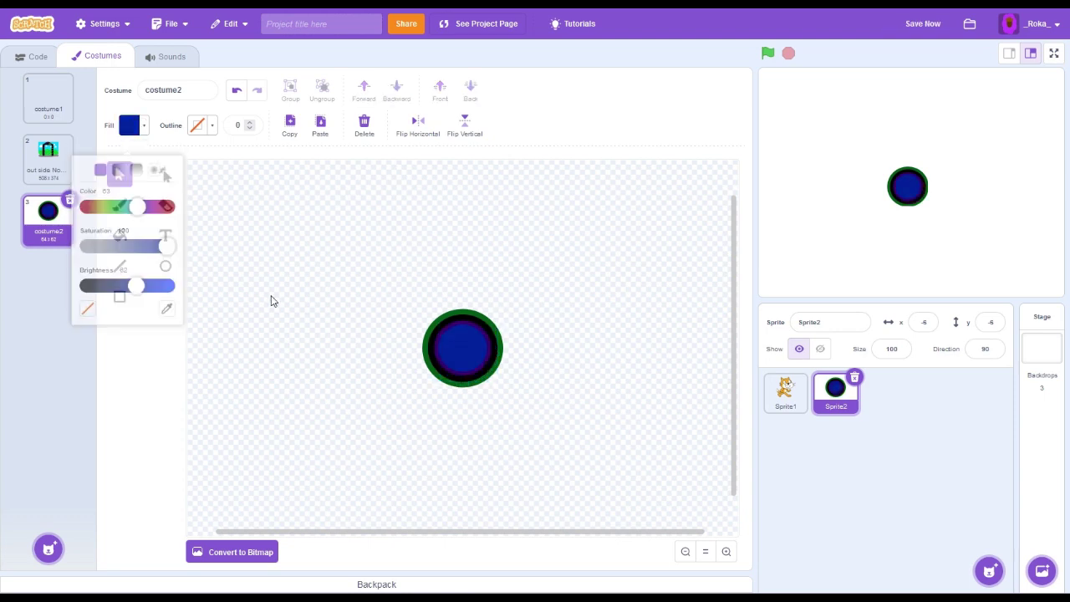
Add a still smaller circle at the centre of the rings and fill it bright yellow.
{"action": "left_click", "coordinate": [320, 130]}
{"action": "left_click", "coordinate": [130, 125]}
{"action": "left_click_drag", "start_coordinate": [136, 193], "coordinate": [101, 193]}
{"action": "left_click_drag", "start_coordinate": [129, 273], "coordinate": [169, 272]}
{"action": "left_click", "coordinate": [350, 270]}
Copy the ringed ornament into the gate costume and place small copies atop the left pillar and at the arch's centre.
{"action": "left_click", "coordinate": [462, 348]}
{"action": "left_click", "coordinate": [290, 125]}
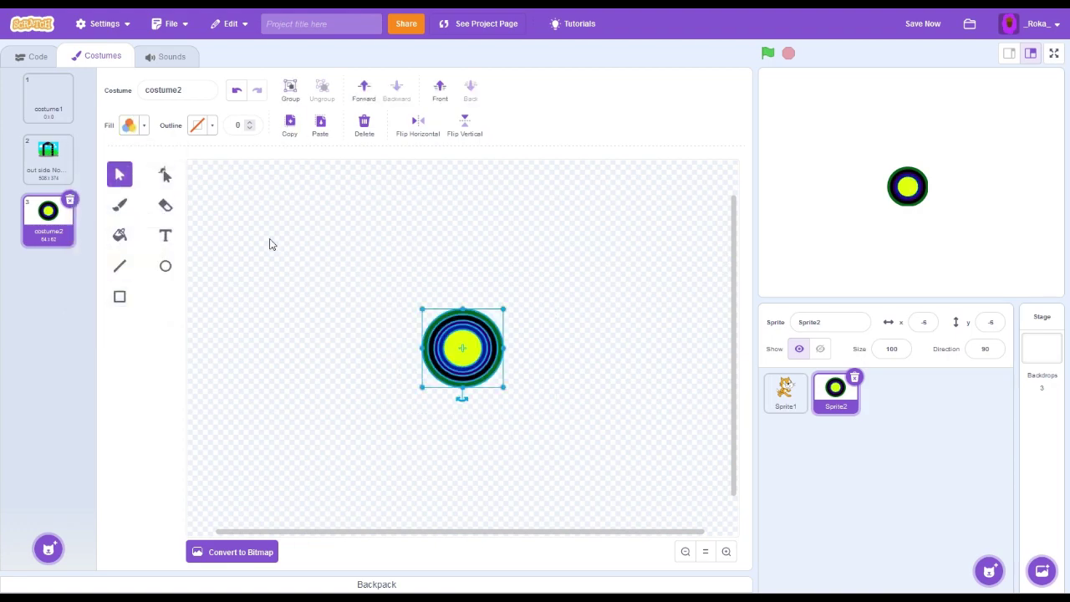
{"action": "left_click", "coordinate": [47, 159]}
{"action": "left_click", "coordinate": [320, 125]}
{"action": "left_click_drag", "start_coordinate": [484, 344], "coordinate": [291, 217]}
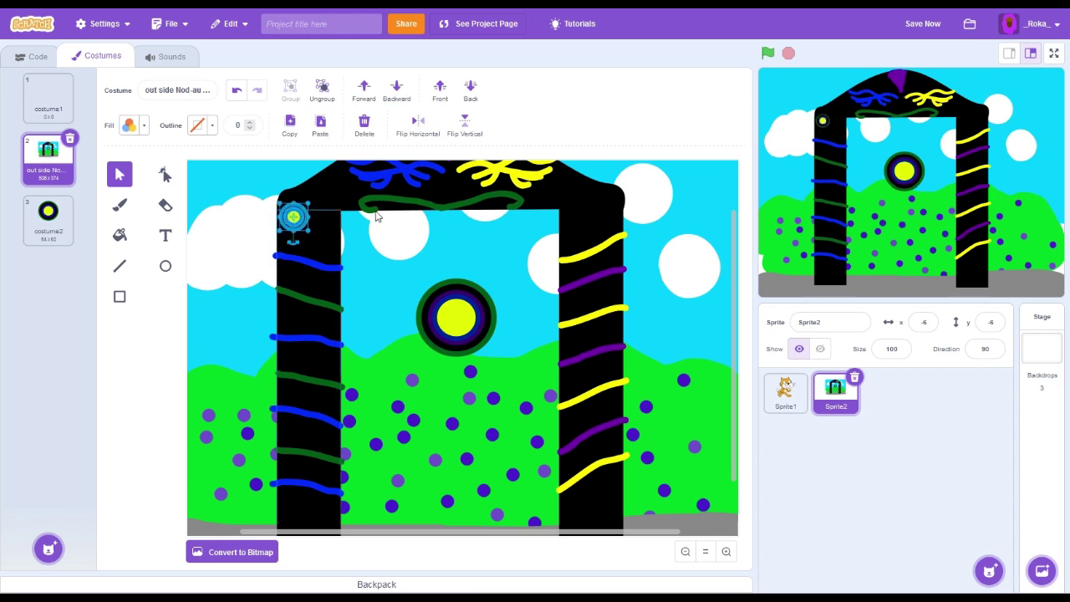
{"action": "scroll", "coordinate": [277, 167], "scroll_direction": "up", "scroll_amount": 2}
{"action": "left_click_drag", "start_coordinate": [293, 274], "coordinate": [457, 216]}
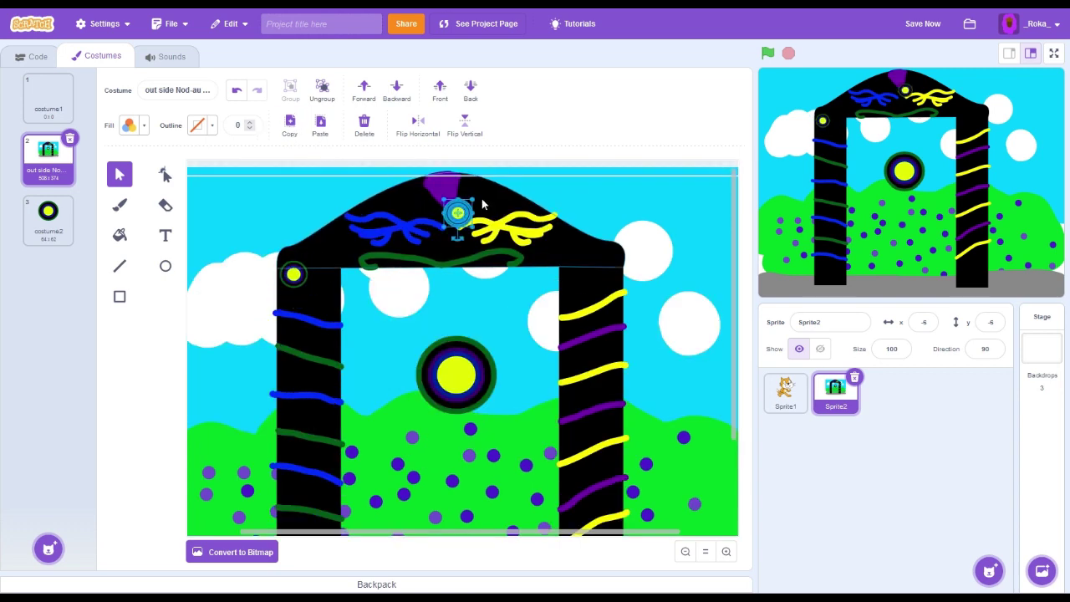
Paste further small copies of the ringed ornament along the arch's slopes and down both pillars.
{"action": "left_click", "coordinate": [320, 125]}
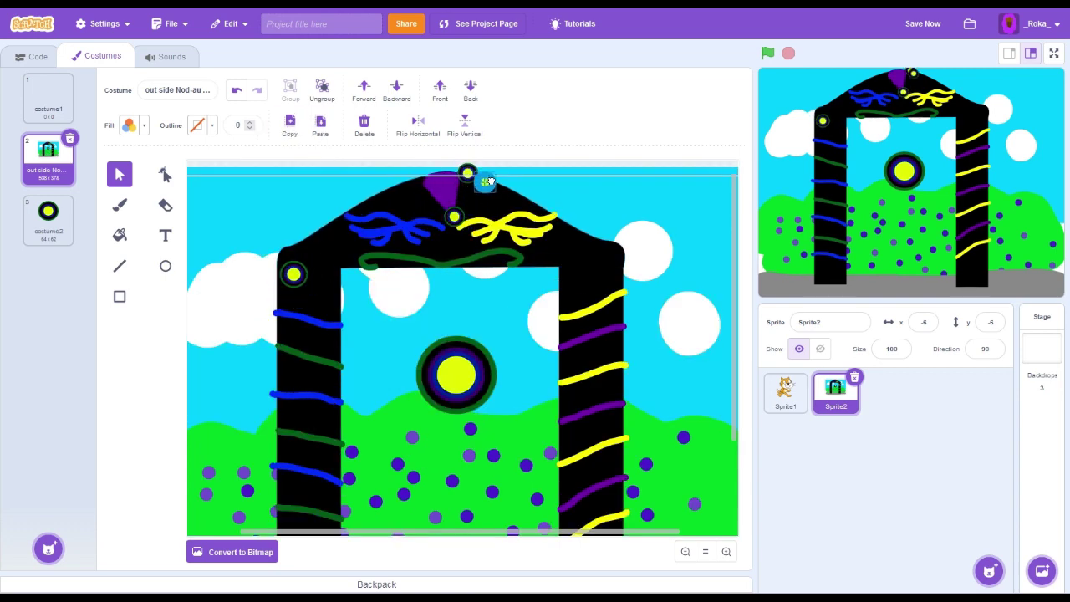
{"action": "left_click_drag", "start_coordinate": [487, 181], "coordinate": [616, 261]}
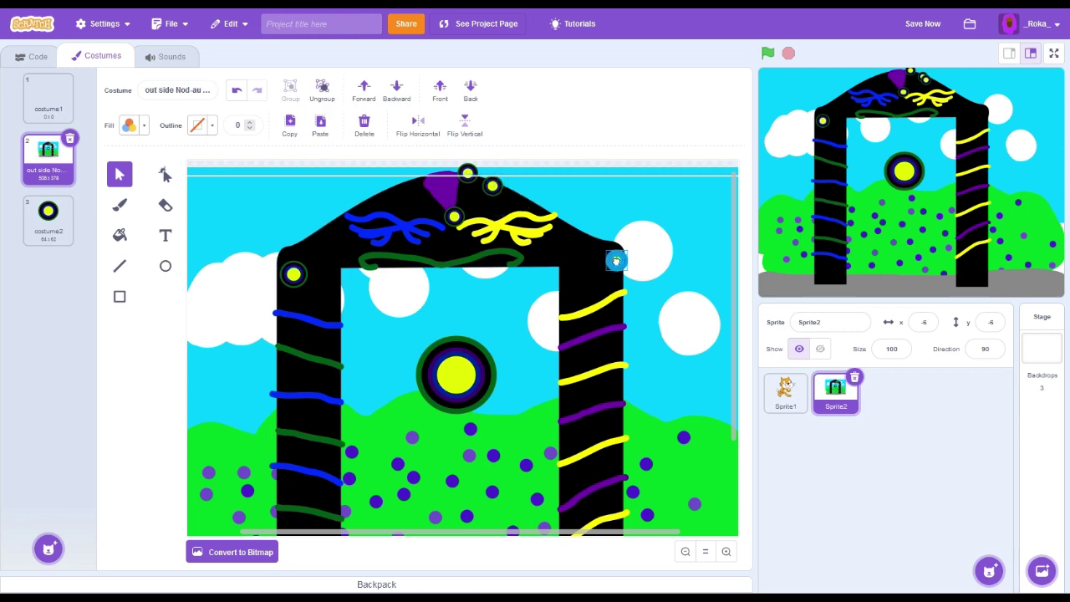
{"action": "left_click", "coordinate": [320, 126]}
{"action": "left_click_drag", "start_coordinate": [502, 194], "coordinate": [595, 239]}
{"action": "left_click", "coordinate": [320, 126]}
{"action": "left_click_drag", "start_coordinate": [501, 194], "coordinate": [343, 374]}
{"action": "left_click", "coordinate": [320, 126]}
{"action": "left_click", "coordinate": [320, 125]}
{"action": "left_click_drag", "start_coordinate": [501, 194], "coordinate": [354, 444]}
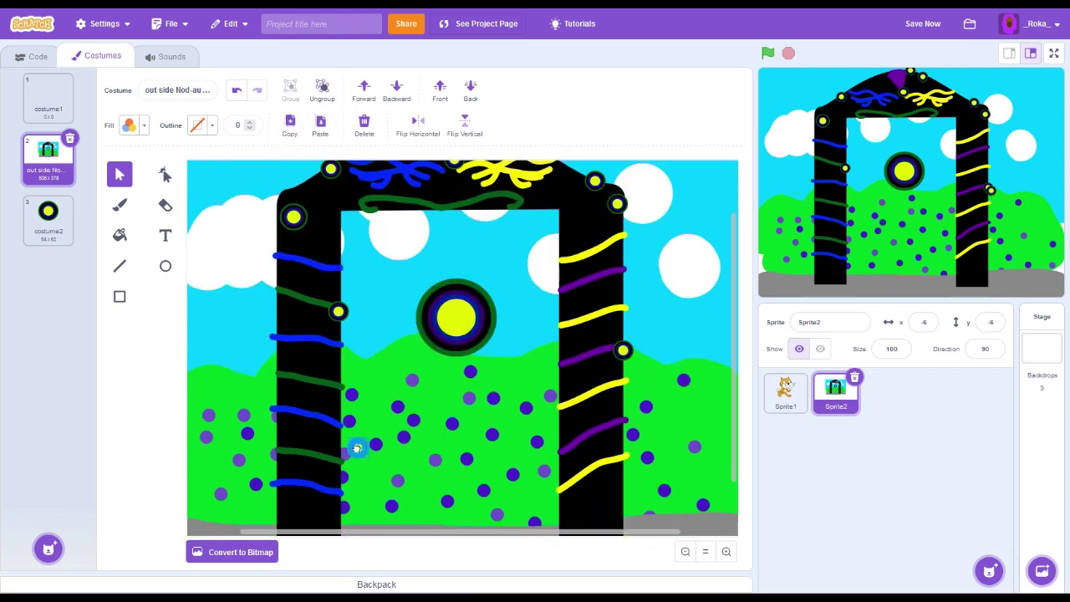
In costume2, move the ringed ornament aside and paste a duplicate at the canvas centre.
{"action": "left_click", "coordinate": [48, 215]}
{"action": "left_click_drag", "start_coordinate": [462, 347], "coordinate": [275, 341]}
{"action": "left_click", "coordinate": [320, 126]}
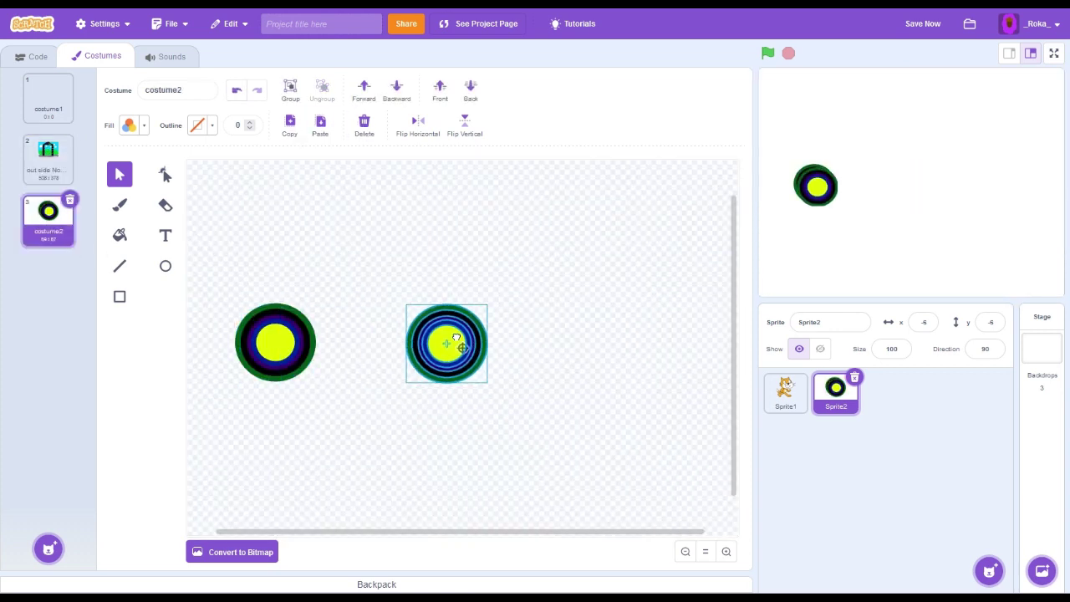
{"action": "left_click_drag", "start_coordinate": [444, 342], "coordinate": [462, 347]}
Sample the dark green of the outer ring and fill the duplicate ornament's yellow centre with it.
{"action": "left_click", "coordinate": [144, 125]}
{"action": "left_click", "coordinate": [166, 295]}
{"action": "left_click", "coordinate": [467, 314]}
{"action": "left_click", "coordinate": [119, 235]}
{"action": "left_click", "coordinate": [462, 350]}
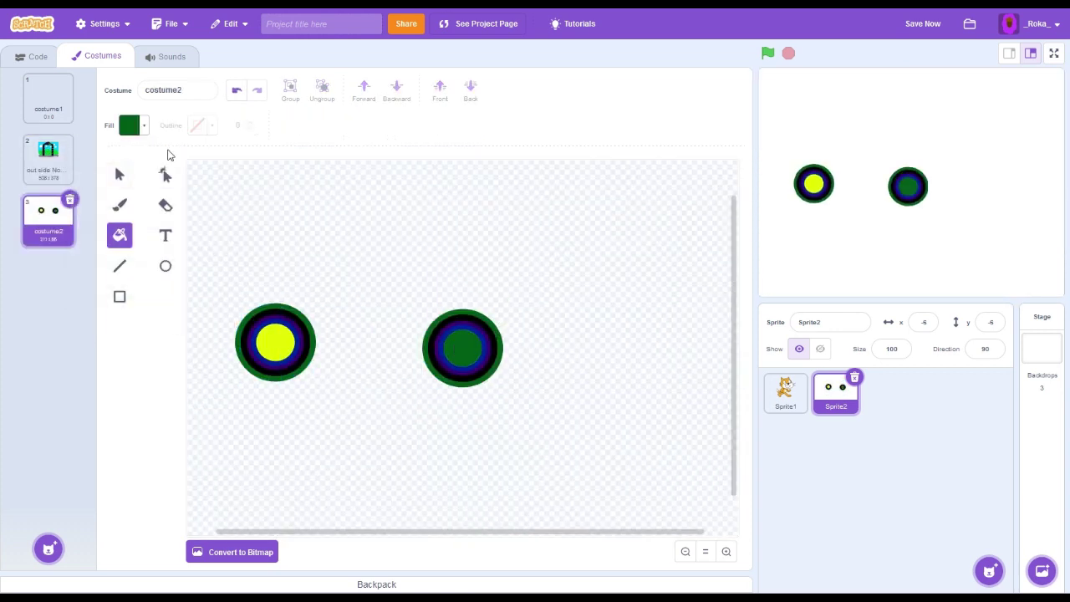
Fill the duplicate ornament's blue ring with black.
{"action": "left_click", "coordinate": [144, 125]}
{"action": "left_click_drag", "start_coordinate": [167, 273], "coordinate": [45, 292]}
{"action": "left_click", "coordinate": [46, 292]}
{"action": "left_click", "coordinate": [467, 332]}
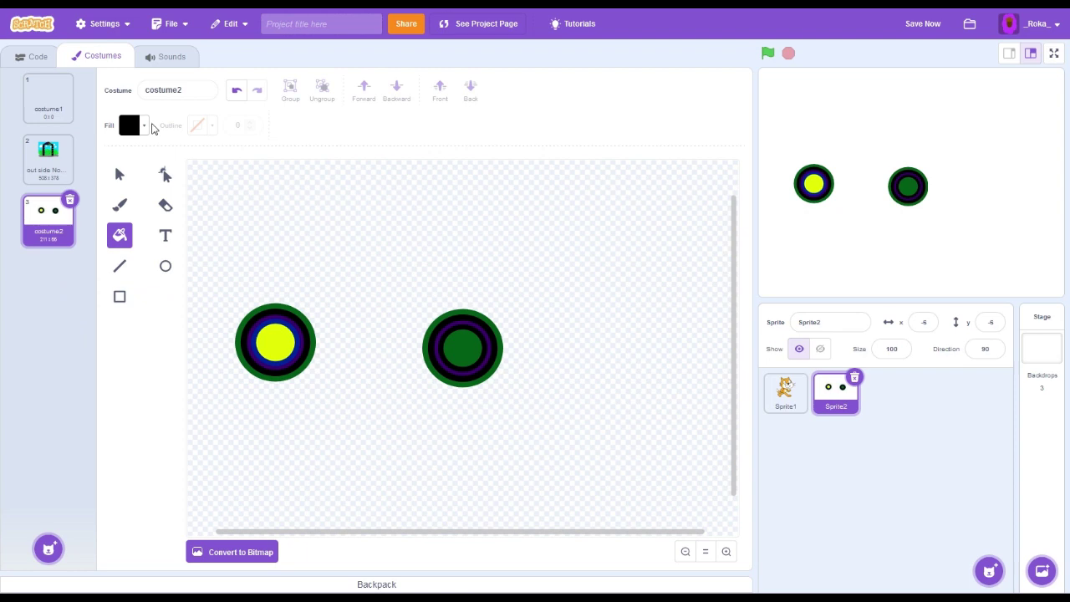
Try filling the duplicate's outer black ring with dark purple sampled from the original ornament.
{"action": "left_click", "coordinate": [147, 126]}
{"action": "left_click", "coordinate": [166, 295]}
{"action": "left_click", "coordinate": [275, 317]}
{"action": "left_click", "coordinate": [483, 331]}
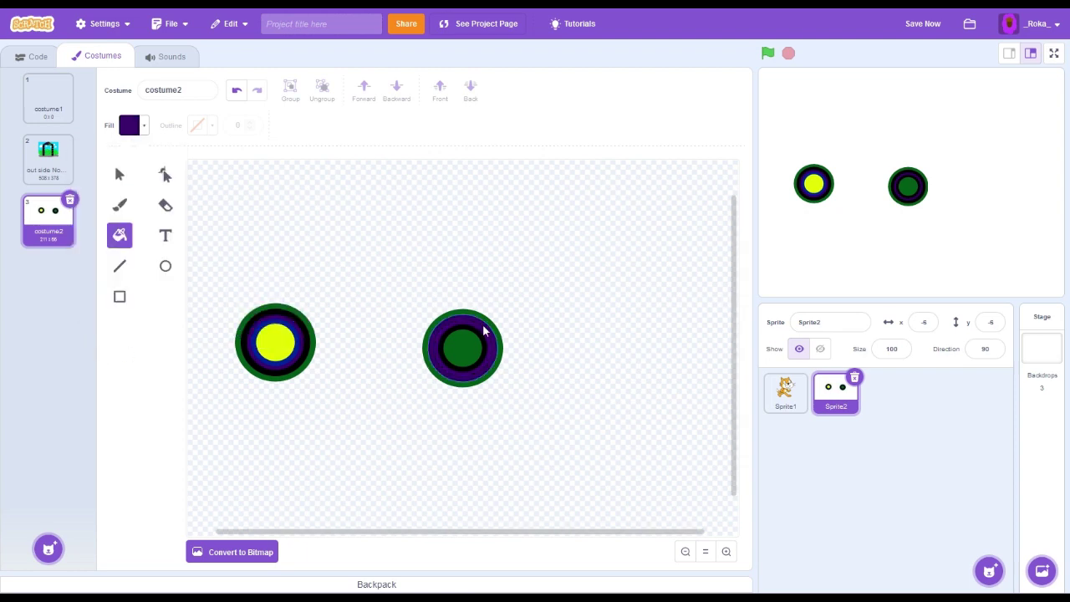
Fill the duplicate's outer black ring with the dark blue of the original ornament.
{"action": "left_click", "coordinate": [726, 552]}
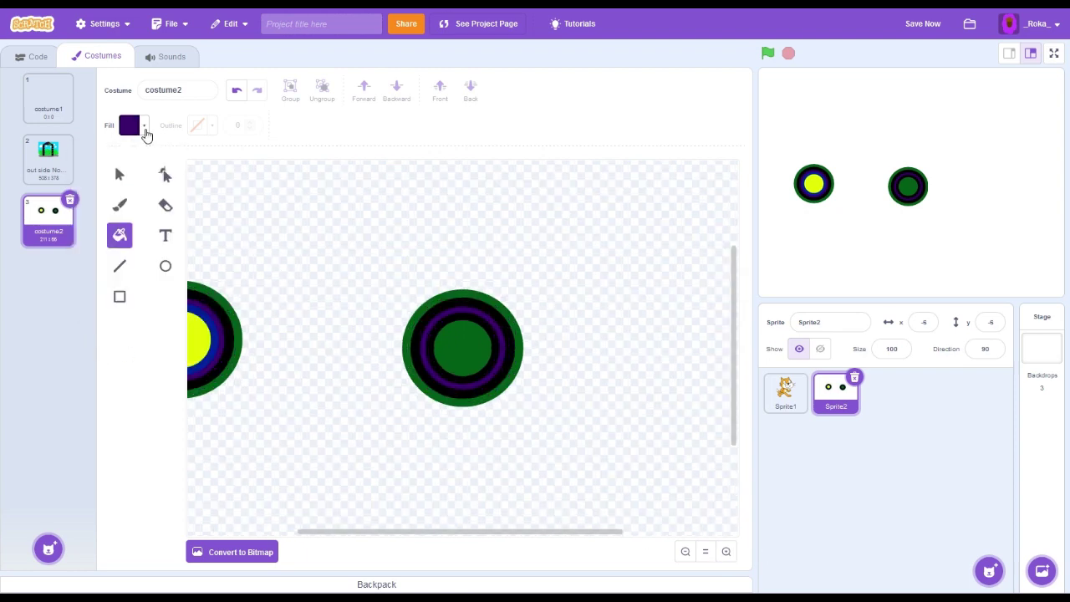
{"action": "left_click_drag", "start_coordinate": [597, 531], "coordinate": [556, 532]}
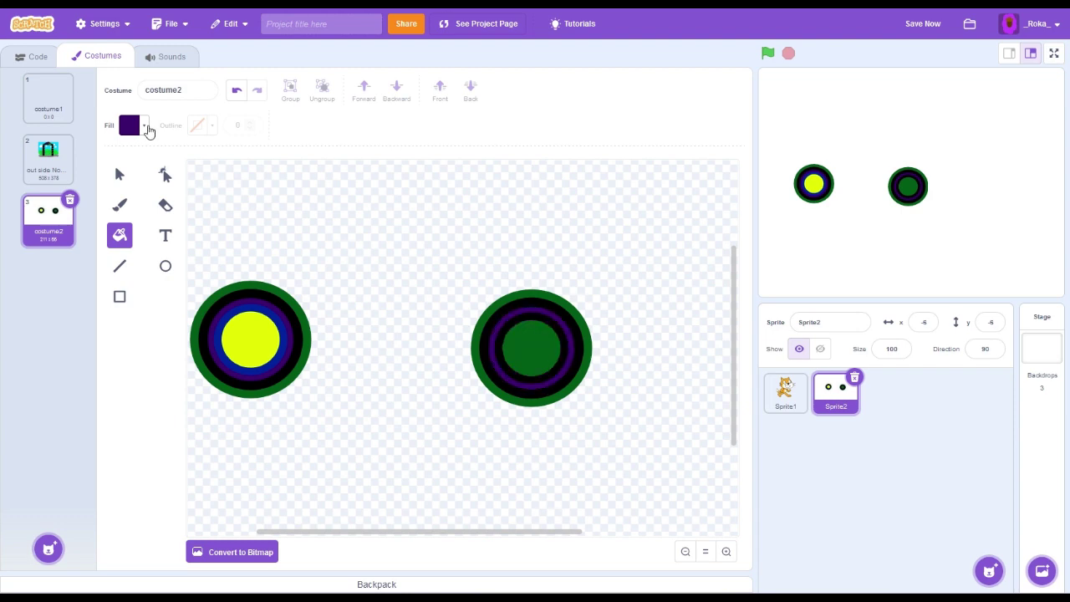
{"action": "left_click", "coordinate": [145, 126]}
{"action": "left_click", "coordinate": [537, 324]}
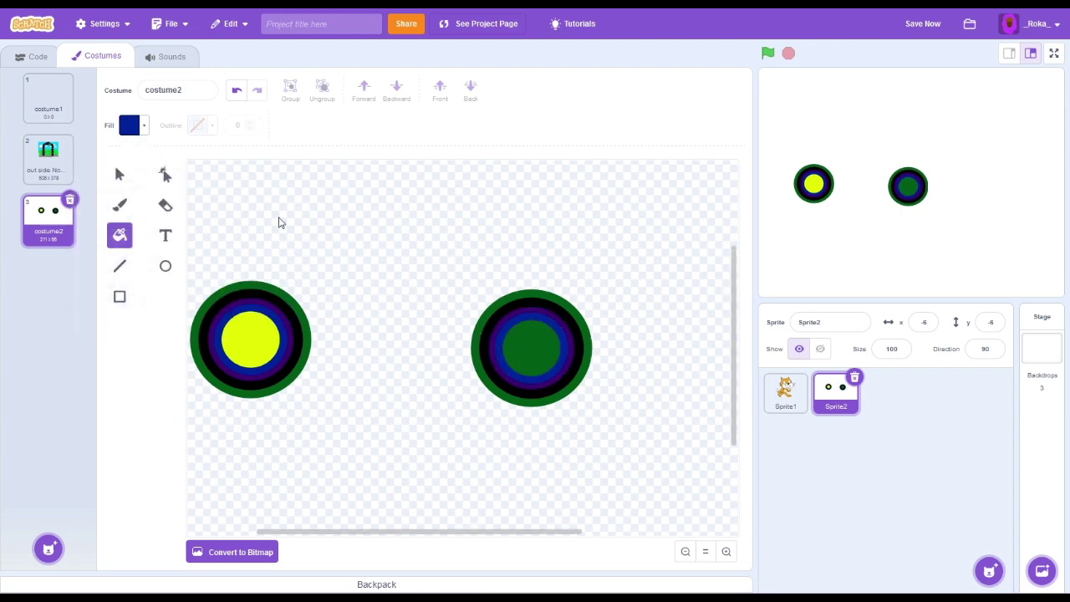
{"action": "key", "text": "ctrl+z"}
{"action": "left_click", "coordinate": [563, 315]}
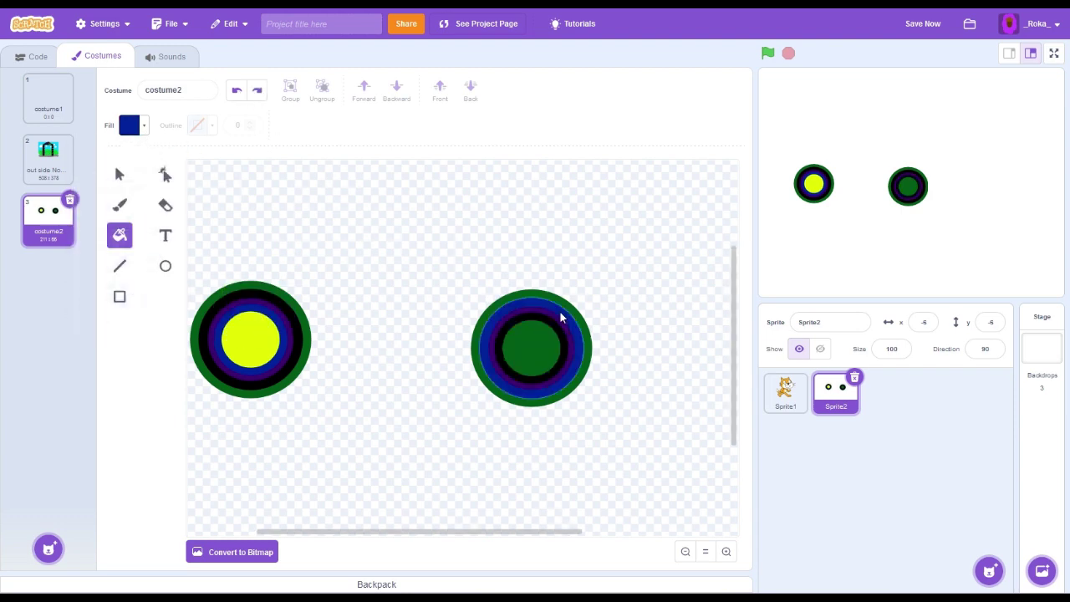
Sample the original ornament's yellow and fill the duplicate's outermost ring with it.
{"action": "left_click", "coordinate": [145, 125]}
{"action": "left_click", "coordinate": [160, 303]}
{"action": "left_click", "coordinate": [251, 339]}
{"action": "left_click", "coordinate": [520, 296]}
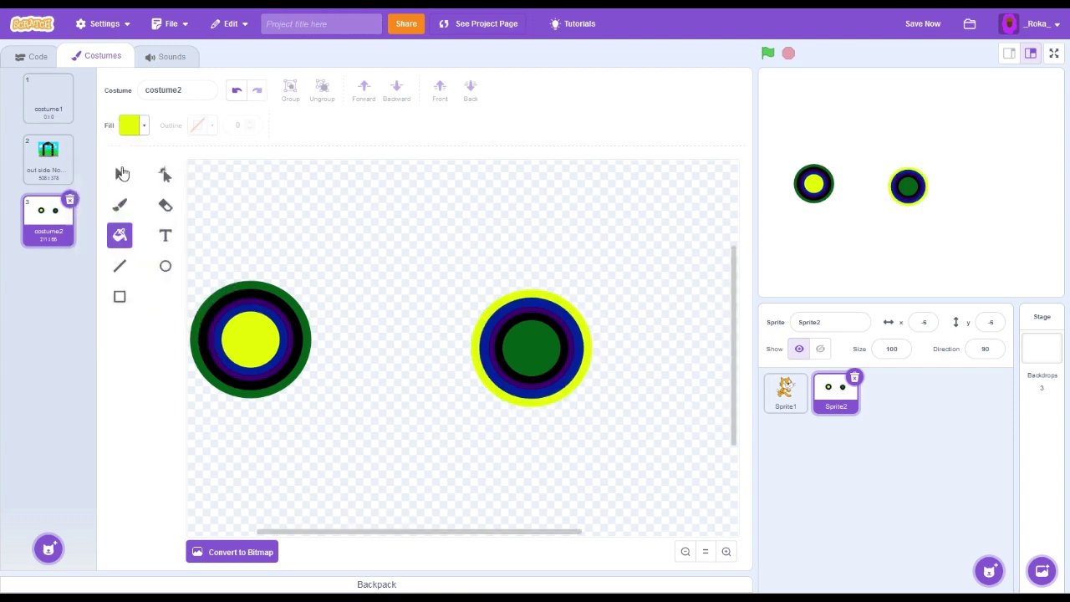
Copy the recoloured ornament and paste it into the gate costume.
{"action": "left_click", "coordinate": [120, 174]}
{"action": "left_click", "coordinate": [532, 348]}
{"action": "left_click", "coordinate": [289, 125]}
{"action": "left_click", "coordinate": [47, 159]}
{"action": "key", "text": "ctrl+v"}
{"action": "left_click", "coordinate": [706, 552]}
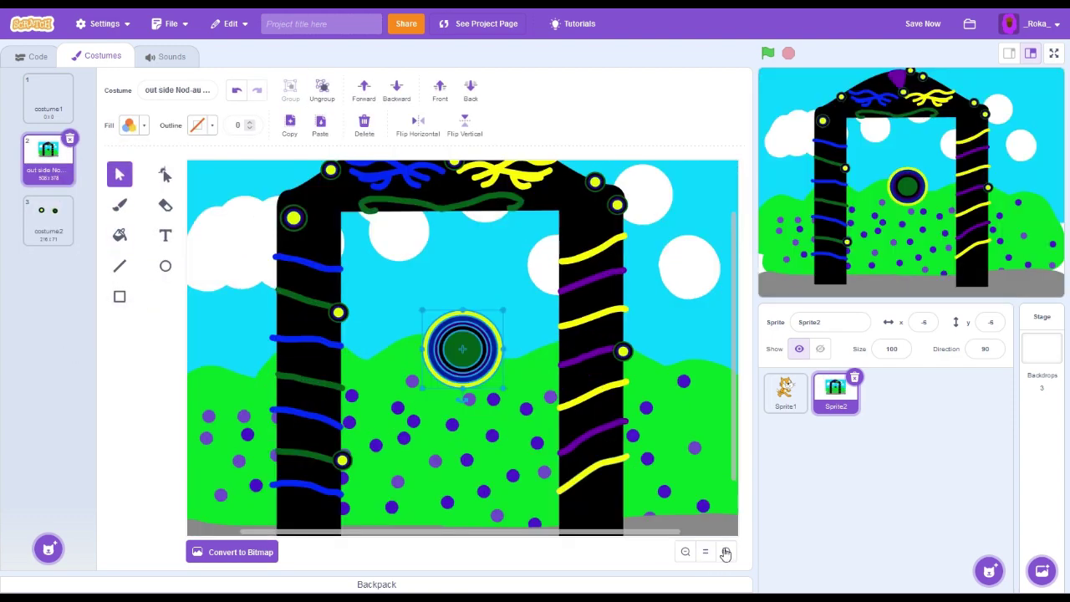
Place reduced copies of the yellow-rimmed ornament at both sides of the left pillar and near the right pillar's upper end.
{"action": "left_click_drag", "start_coordinate": [456, 348], "coordinate": [441, 366]}
{"action": "left_click", "coordinate": [320, 126]}
{"action": "left_click_drag", "start_coordinate": [520, 335], "coordinate": [568, 306]}
{"action": "key", "text": "ctrl+c"}
{"action": "key", "text": "ctrl+v"}
{"action": "left_click", "coordinate": [290, 125]}
{"action": "key", "text": "ctrl+v"}
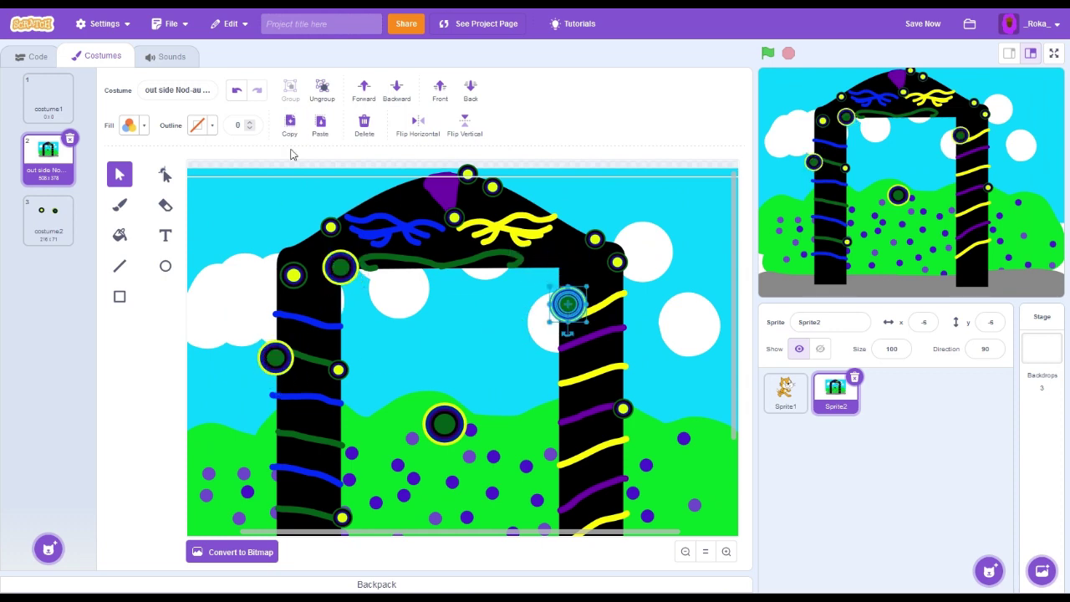
Place a very small copy of the yellow-rimmed ornament on the purple keystone of the arch.
{"action": "left_click", "coordinate": [321, 126]}
{"action": "left_click_drag", "start_coordinate": [449, 337], "coordinate": [439, 202]}
{"action": "left_click", "coordinate": [559, 164]}
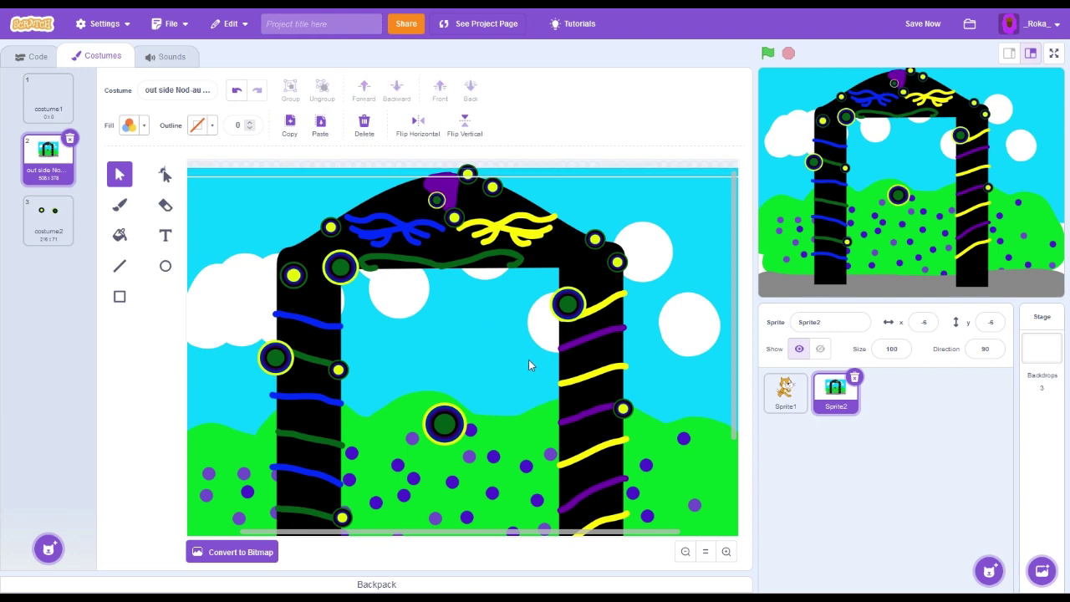
Place ornament copies on the lower left pillar and the right pillar's foot, and delete the large spare one in the gateway.
{"action": "scroll", "coordinate": [528, 360], "scroll_direction": "down", "scroll_amount": 3}
{"action": "left_click", "coordinate": [444, 298]}
{"action": "left_click", "coordinate": [303, 126]}
{"action": "left_click", "coordinate": [321, 125]}
{"action": "left_click_drag", "start_coordinate": [444, 298], "coordinate": [584, 454]}
{"action": "left_click", "coordinate": [444, 298]}
{"action": "left_click", "coordinate": [303, 125]}
{"action": "left_click", "coordinate": [320, 125]}
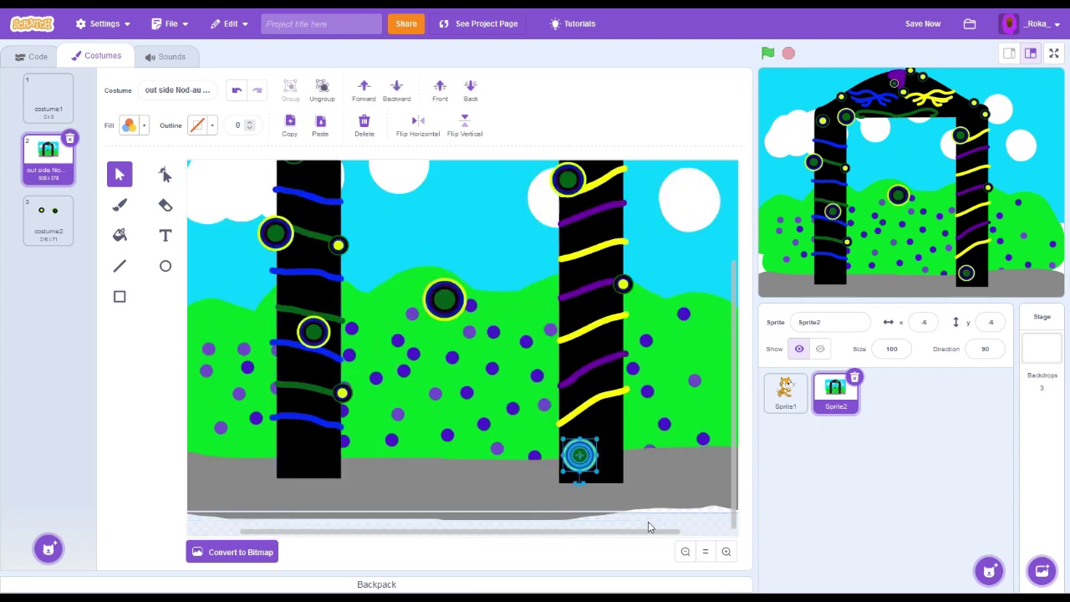
{"action": "left_click", "coordinate": [444, 299]}
{"action": "key", "text": "Delete"}
Set the Rectangle tool's fill to a vertical gradient starting with the purple sampled from the right pillar's stripe.
{"action": "left_click", "coordinate": [705, 552]}
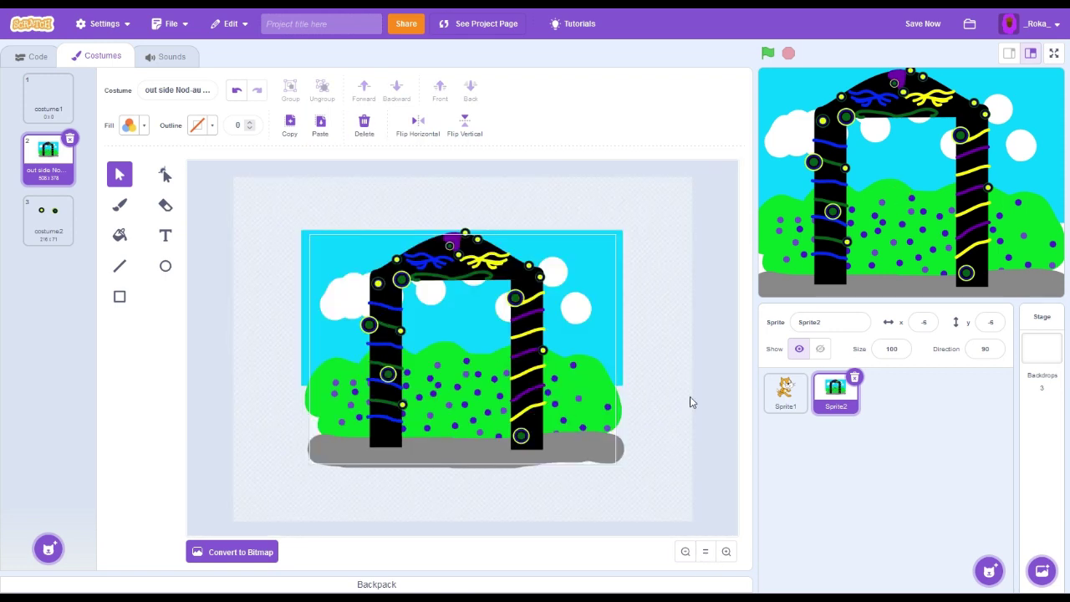
{"action": "left_click", "coordinate": [120, 296]}
{"action": "left_click", "coordinate": [134, 125]}
{"action": "left_click", "coordinate": [164, 294]}
{"action": "left_click", "coordinate": [506, 321]}
{"action": "left_click", "coordinate": [138, 158]}
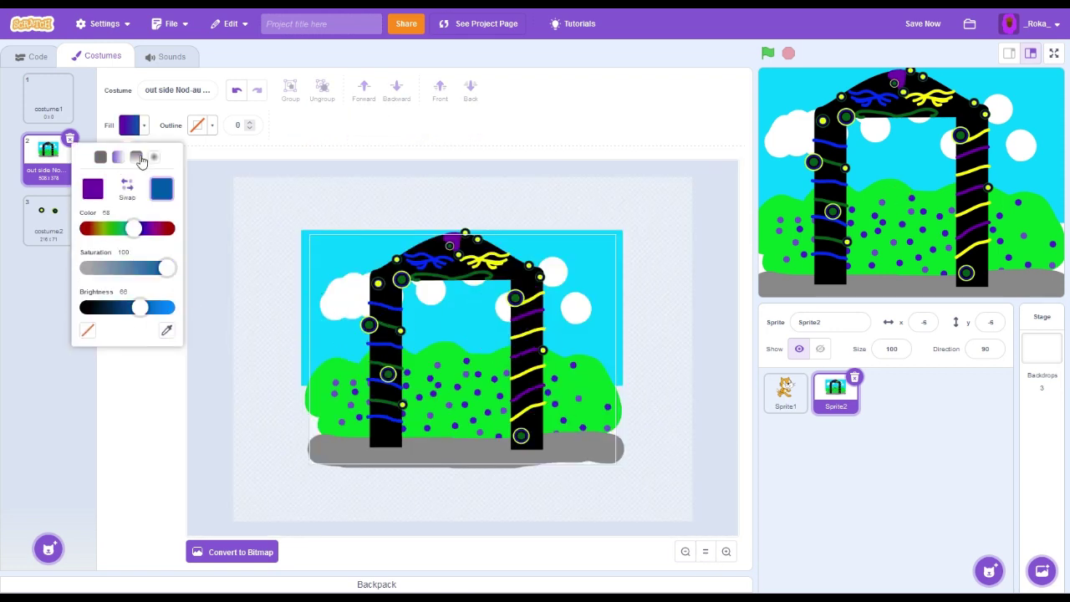
Draw a wide purple-to-blue gradient rectangle along the path, try shrinking and moving it into the gateway, and delete it.
{"action": "left_click_drag", "start_coordinate": [284, 430], "coordinate": [629, 483]}
{"action": "left_click_drag", "start_coordinate": [623, 430], "coordinate": [522, 449]}
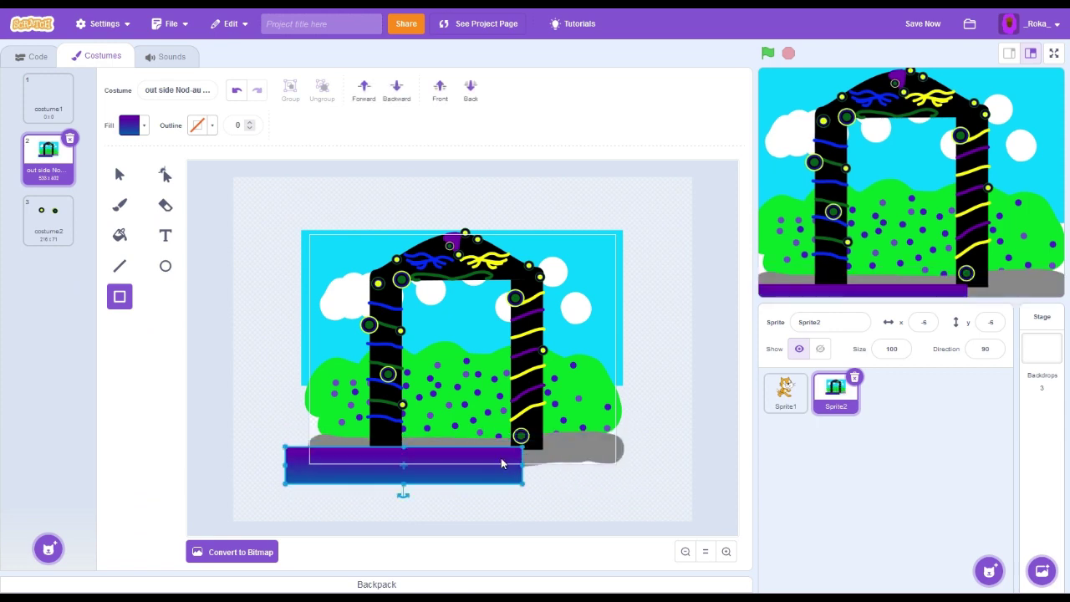
{"action": "left_click_drag", "start_coordinate": [472, 473], "coordinate": [404, 258]}
{"action": "left_click_drag", "start_coordinate": [337, 281], "coordinate": [418, 338]}
{"action": "key", "text": "Delete"}
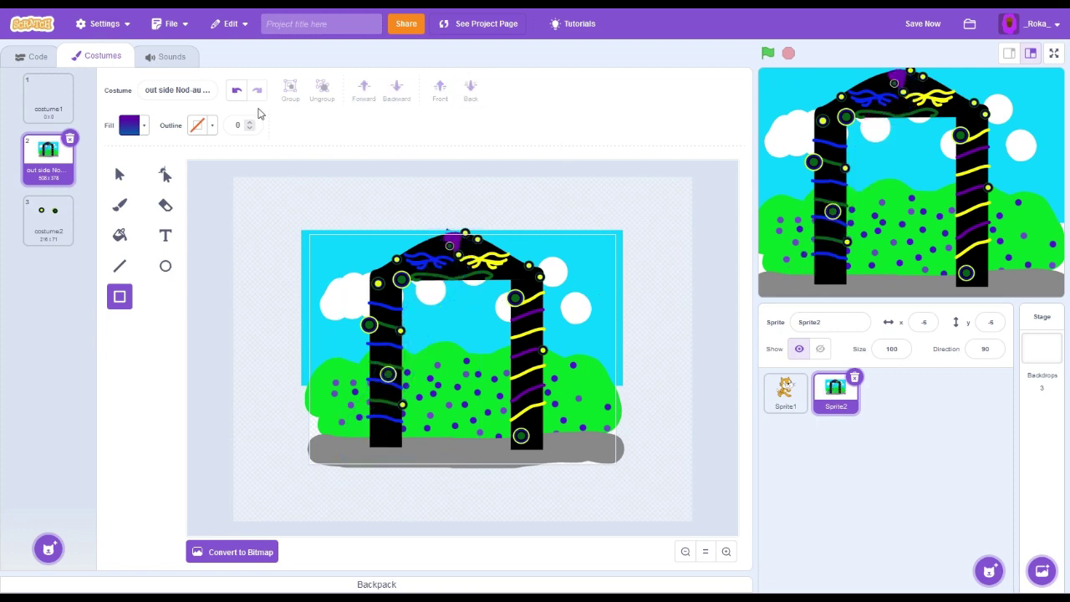
Undo the deletion and later changes to bring the gradient rectangle back along the path.
{"action": "left_click", "coordinate": [237, 90]}
{"action": "left_click", "coordinate": [120, 173]}
{"action": "left_click_drag", "start_coordinate": [409, 466], "coordinate": [334, 435]}
{"action": "left_click", "coordinate": [236, 89]}
{"action": "left_click", "coordinate": [237, 90]}
{"action": "left_click", "coordinate": [236, 89]}
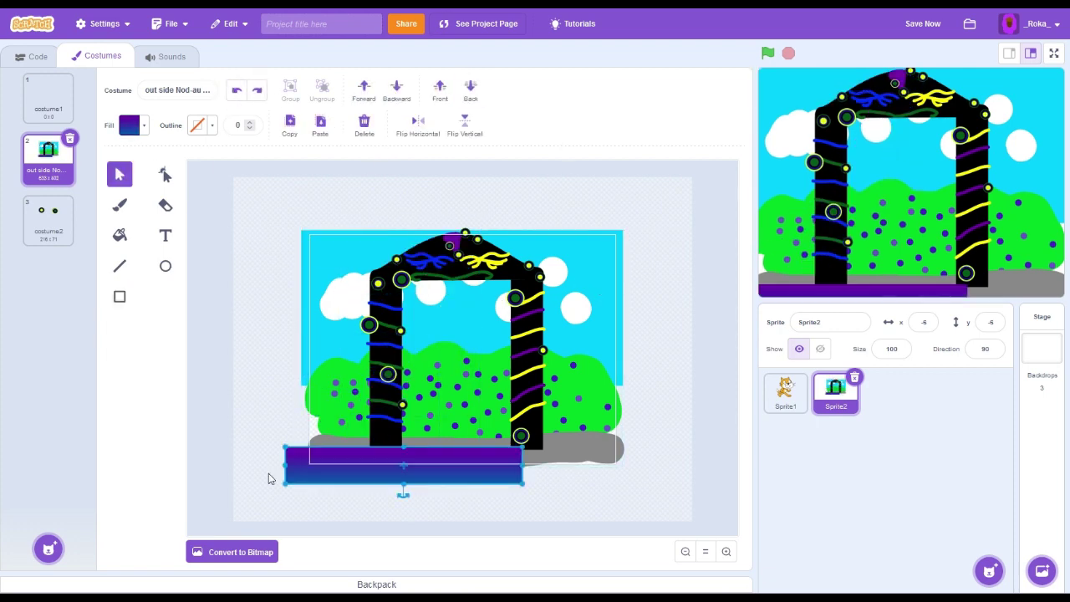
Resize the gradient rectangle to fit between the pillars' feet, and delete it.
{"action": "left_click_drag", "start_coordinate": [282, 477], "coordinate": [425, 476]}
{"action": "left_click_drag", "start_coordinate": [497, 460], "coordinate": [458, 397]}
{"action": "left_click_drag", "start_coordinate": [451, 439], "coordinate": [477, 406]}
{"action": "left_click_drag", "start_coordinate": [459, 364], "coordinate": [461, 431]}
{"action": "mouse_move", "coordinate": [475, 442]}
{"action": "left_mouse_down"}
{"action": "mouse_move", "coordinate": [514, 443]}
{"action": "mouse_move", "coordinate": [474, 448]}
{"action": "left_mouse_up"}
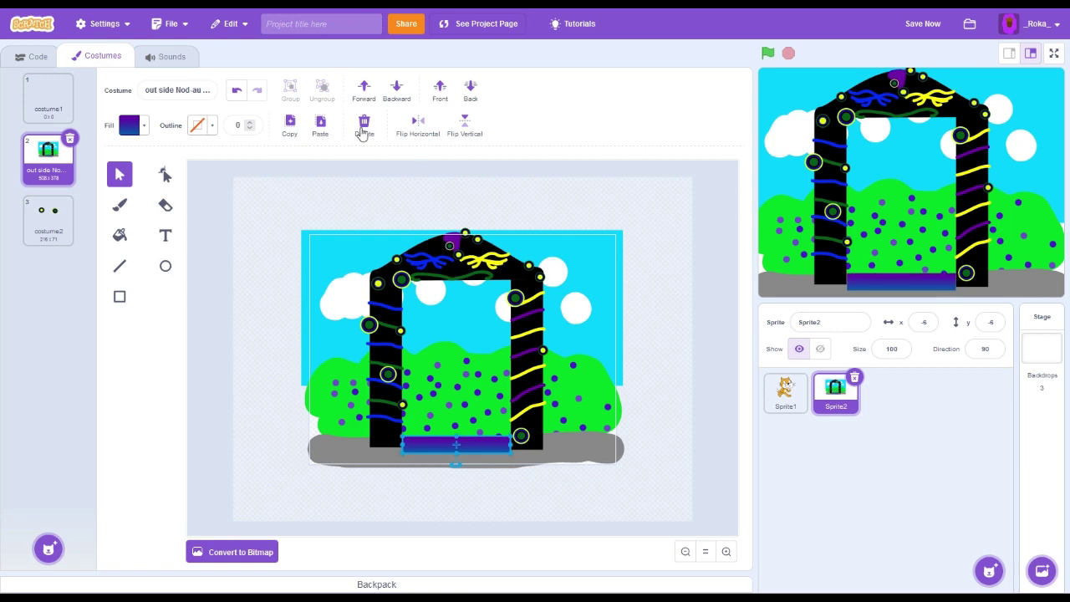
{"action": "left_click", "coordinate": [362, 131]}
Make the fill gradient fade from purple to transparent and draw a tall rectangle over the right pillar.
{"action": "left_click", "coordinate": [143, 127]}
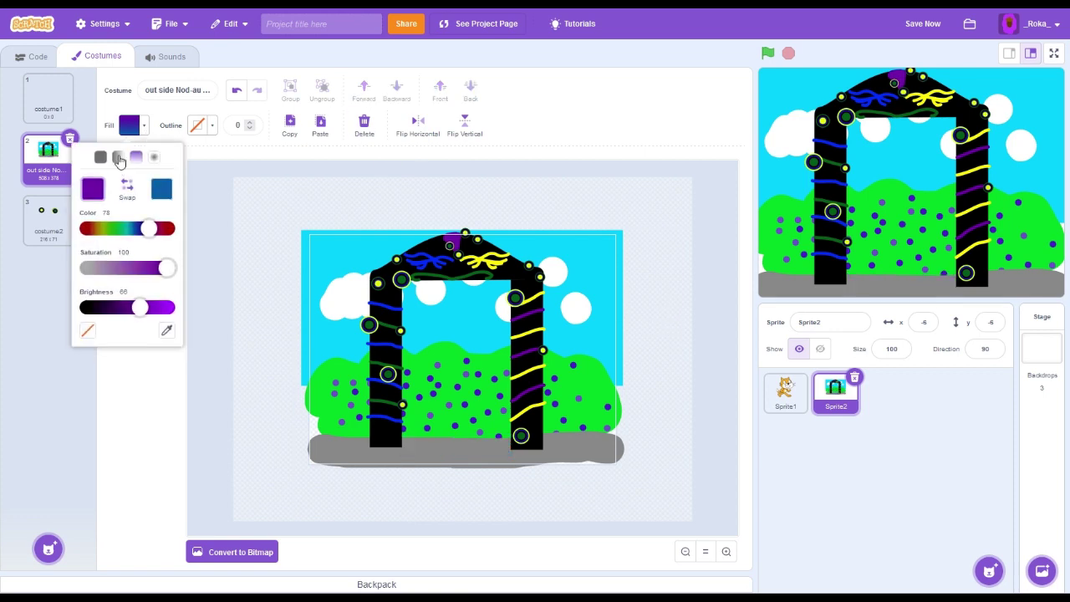
{"action": "left_click", "coordinate": [161, 190]}
{"action": "left_click", "coordinate": [166, 330]}
{"action": "left_click", "coordinate": [264, 417]}
{"action": "left_click", "coordinate": [120, 296]}
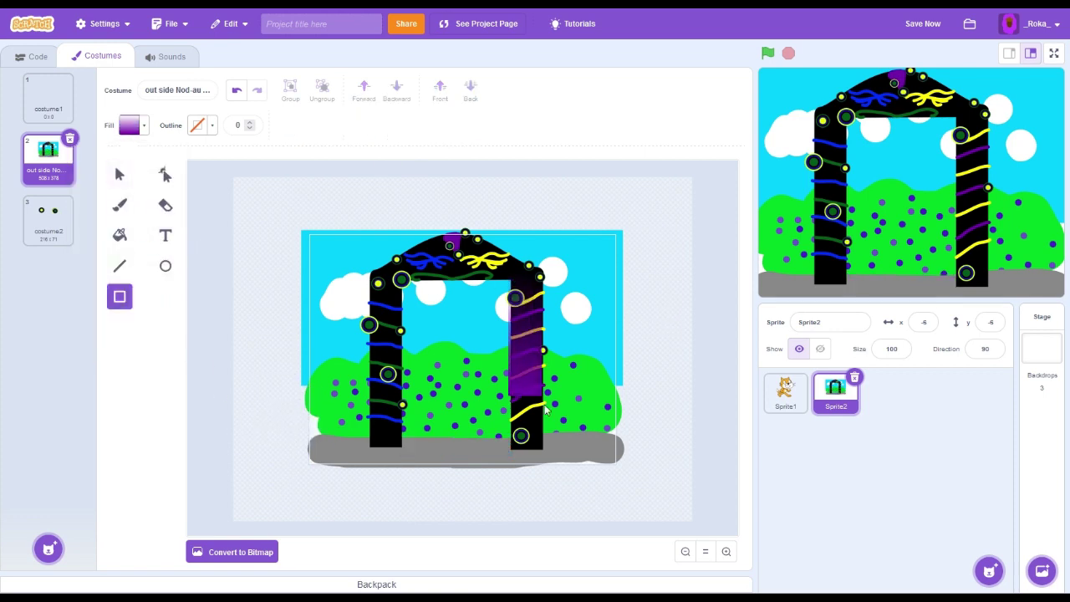
{"action": "left_click_drag", "start_coordinate": [509, 285], "coordinate": [550, 458]}
Narrow the rectangle's upper end into a beam shape and slant it outwards beside the right pillar.
{"action": "left_click", "coordinate": [165, 174]}
{"action": "left_click_drag", "start_coordinate": [510, 285], "coordinate": [532, 285]}
{"action": "left_click", "coordinate": [119, 174]}
{"action": "left_click_drag", "start_coordinate": [526, 468], "coordinate": [553, 466]}
Place a horizontally mirrored copy of the purple beam at the left pillar and recolour its gradient yellow.
{"action": "left_click", "coordinate": [290, 125]}
{"action": "left_click", "coordinate": [320, 125]}
{"action": "left_click_drag", "start_coordinate": [554, 377], "coordinate": [368, 372]}
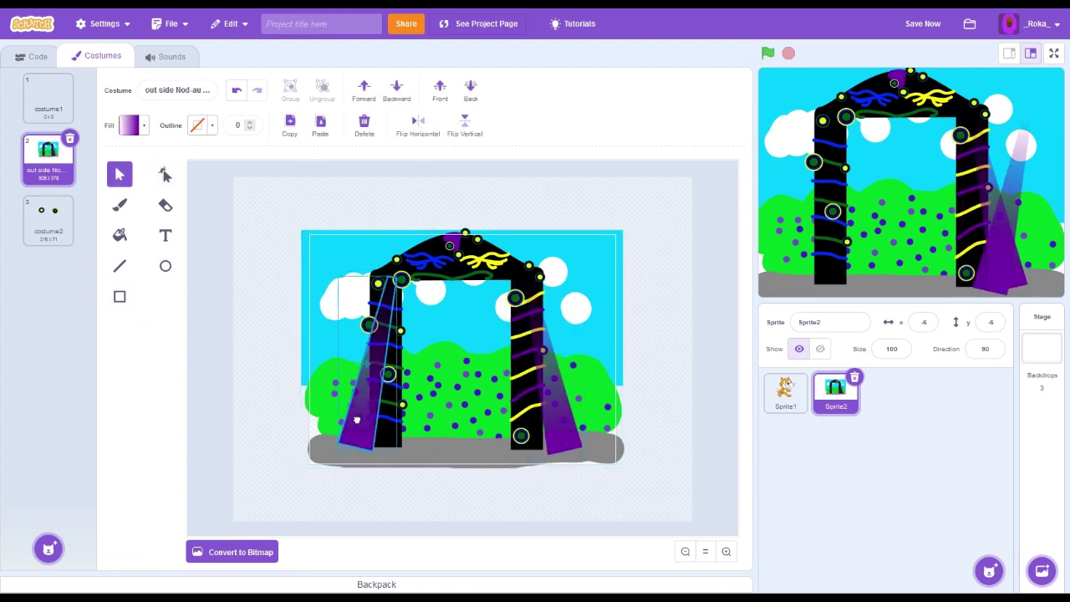
{"action": "left_click", "coordinate": [418, 126]}
{"action": "left_click", "coordinate": [134, 126]}
{"action": "left_click_drag", "start_coordinate": [148, 268], "coordinate": [95, 269]}
{"action": "left_click", "coordinate": [657, 375]}
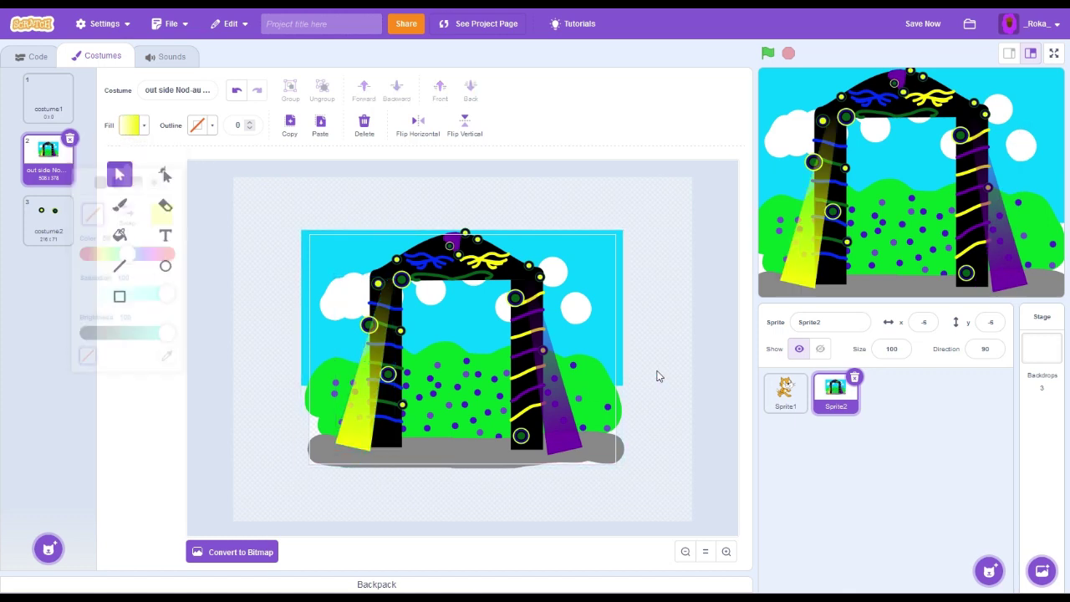
Undo the yellow recolouring of the left pillar's beam and make its gradient fade from blue to transparent.
{"action": "left_click", "coordinate": [133, 125]}
{"action": "left_click", "coordinate": [92, 188]}
{"action": "left_click", "coordinate": [237, 89]}
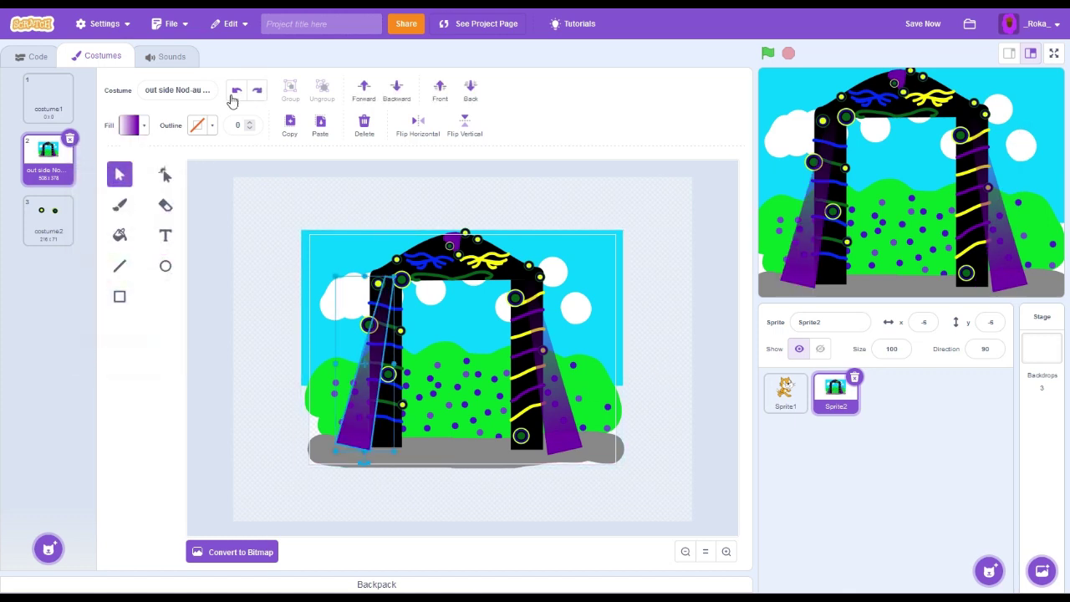
{"action": "left_click", "coordinate": [134, 126]}
{"action": "left_click_drag", "start_coordinate": [143, 306], "coordinate": [168, 307]}
{"action": "mouse_move", "coordinate": [149, 229]}
{"action": "left_mouse_down"}
{"action": "mouse_move", "coordinate": [100, 228]}
{"action": "mouse_move", "coordinate": [141, 228]}
{"action": "left_mouse_up"}
{"action": "left_click", "coordinate": [657, 366]}
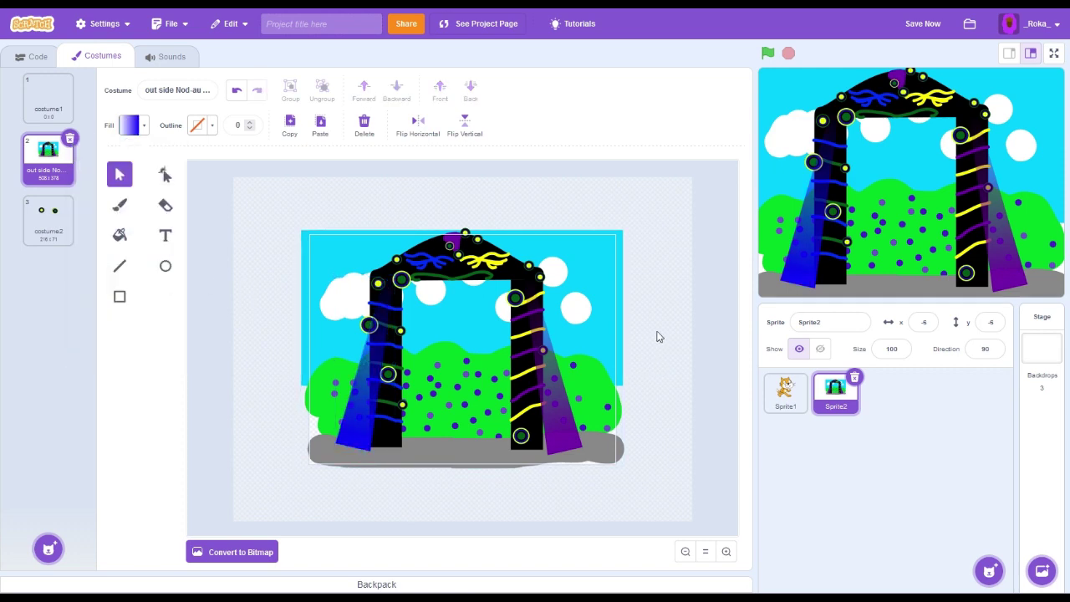
Add the braided-hair character costume from the Backpack to the sprite and copy the blue bow from its skirt.
{"action": "left_click", "coordinate": [376, 584]}
{"action": "left_click_drag", "start_coordinate": [344, 567], "coordinate": [382, 530]}
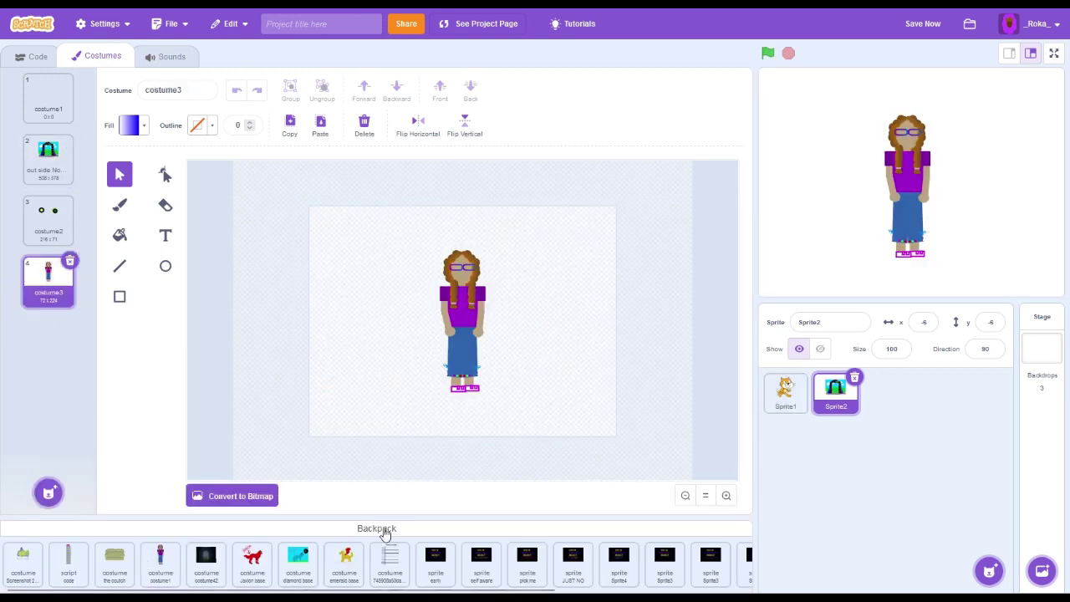
{"action": "left_click", "coordinate": [382, 530]}
{"action": "scroll", "coordinate": [557, 393], "scroll_direction": "up", "scroll_amount": 3}
{"action": "left_click", "coordinate": [435, 293]}
{"action": "left_click", "coordinate": [289, 126]}
Paste the blue bow into the gate costume and place it at the upper end of the right pillar.
{"action": "left_click", "coordinate": [47, 159]}
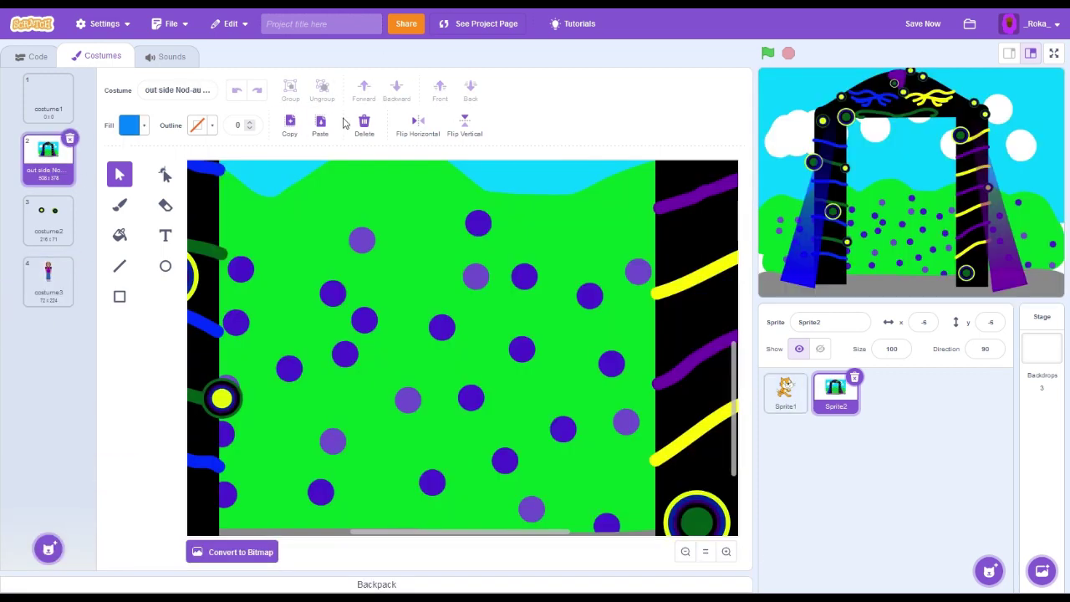
{"action": "left_click", "coordinate": [321, 126]}
{"action": "left_click", "coordinate": [705, 550]}
{"action": "left_click_drag", "start_coordinate": [473, 370], "coordinate": [526, 291]}
{"action": "left_click", "coordinate": [571, 272]}
{"action": "left_click", "coordinate": [119, 127]}
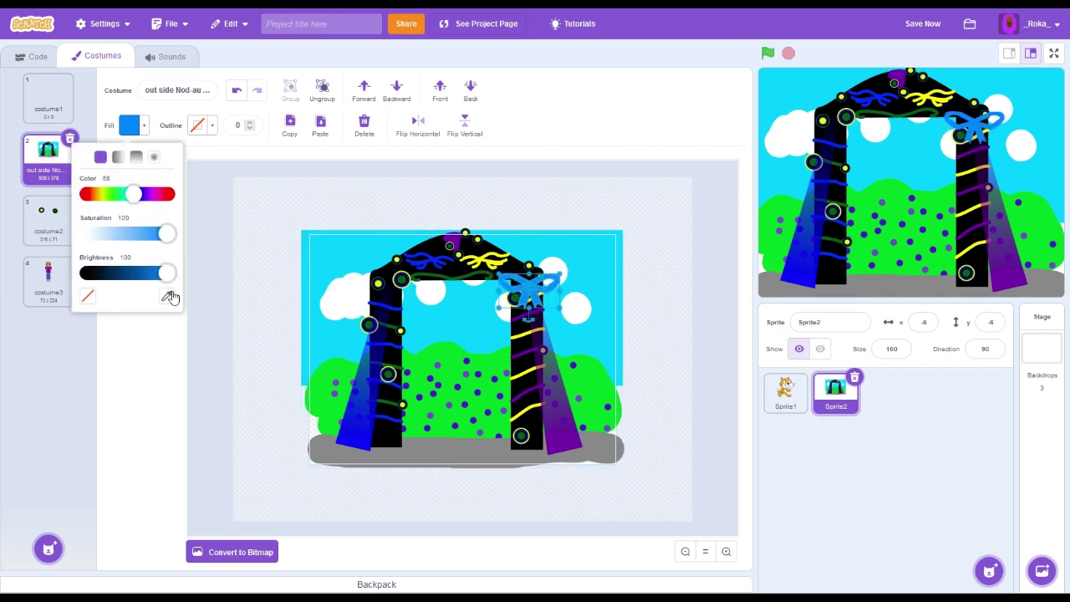
{"action": "left_click", "coordinate": [168, 296]}
Place a second bow at the upper end of the left pillar and recolour it with purple sampled from the right beam.
{"action": "key", "text": "ctrl+v"}
{"action": "left_click_drag", "start_coordinate": [407, 290], "coordinate": [382, 286]}
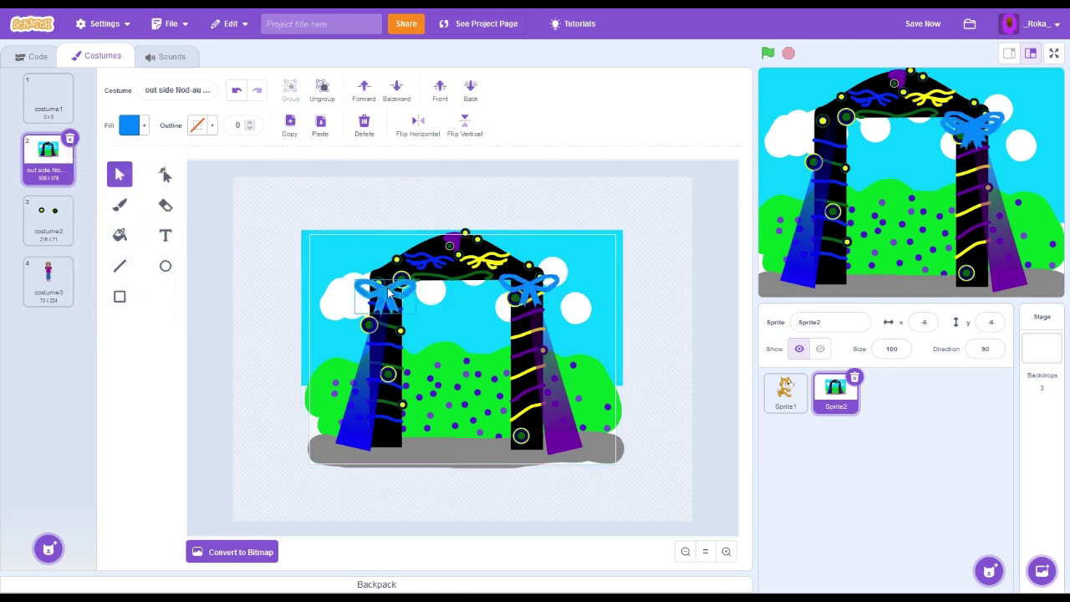
{"action": "left_click", "coordinate": [129, 125]}
{"action": "left_click", "coordinate": [164, 292]}
{"action": "left_click", "coordinate": [553, 430]}
{"action": "left_click", "coordinate": [263, 335]}
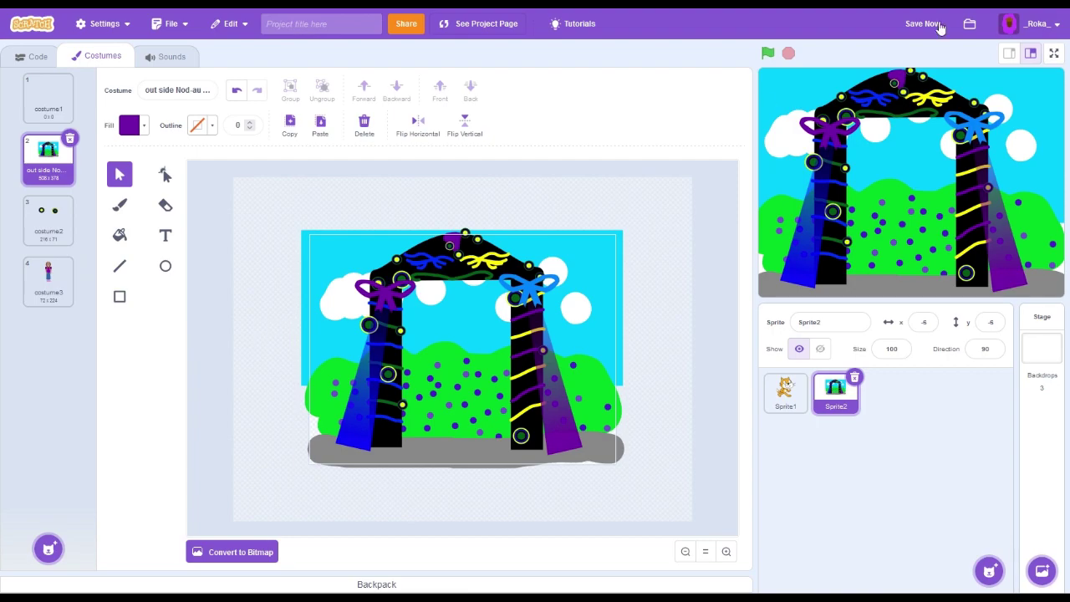